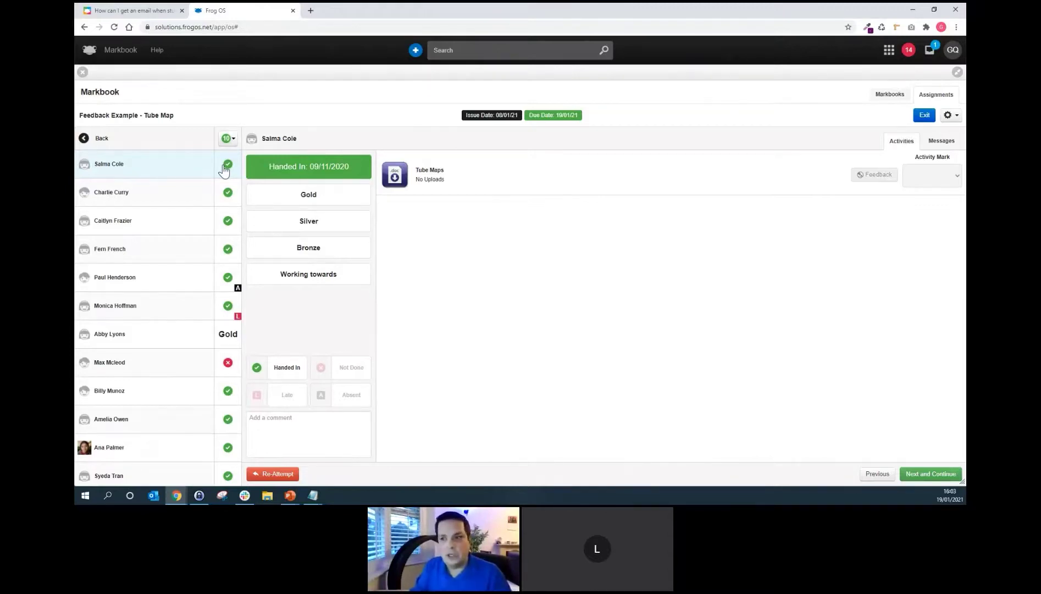
Open the second student's hand-in and preview their uploaded tube map PNG, then close it.
left_click(198, 201)
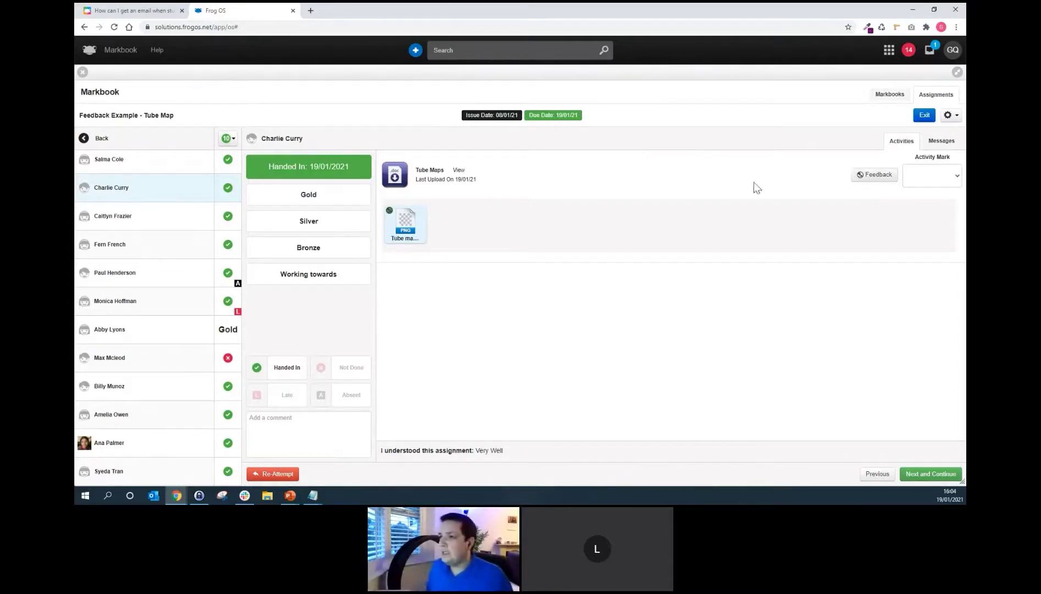
left_click(410, 223)
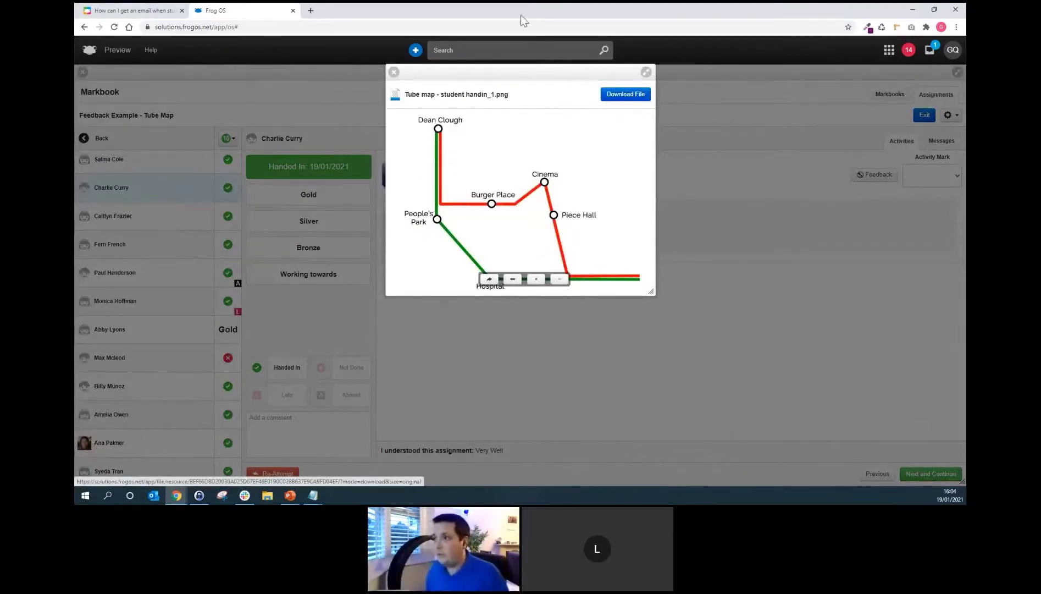
left_click(393, 72)
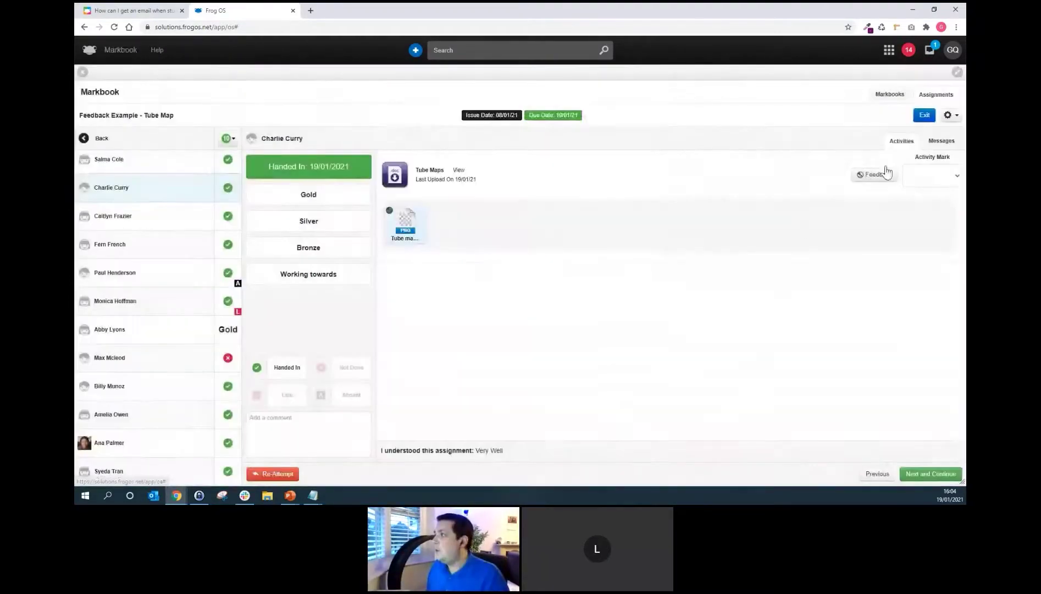
Grade the second student's Tube Map hand-in Silver in the grading column.
left_click(950, 115)
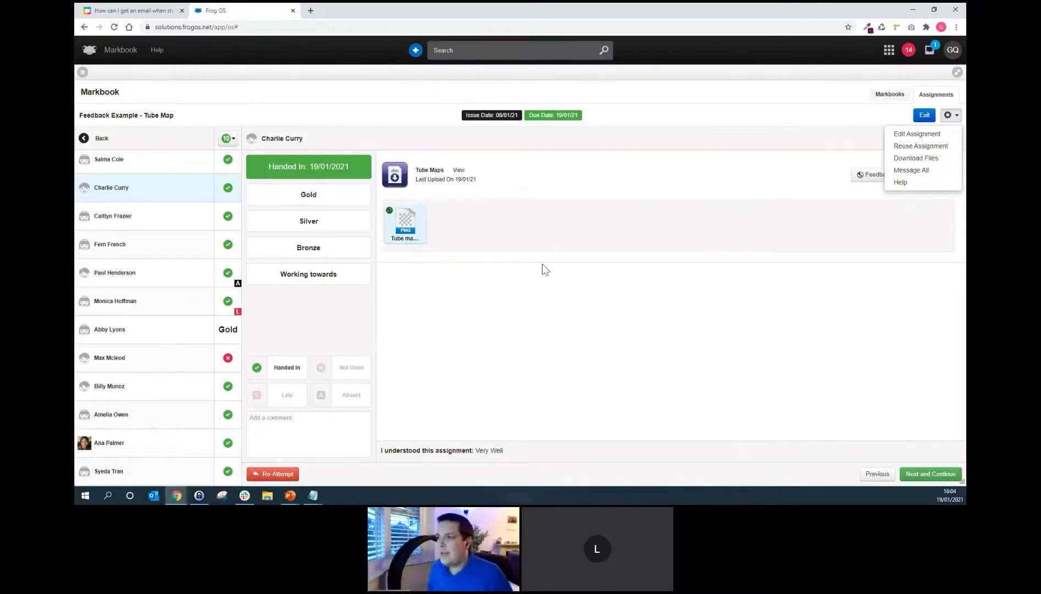
left_click(560, 306)
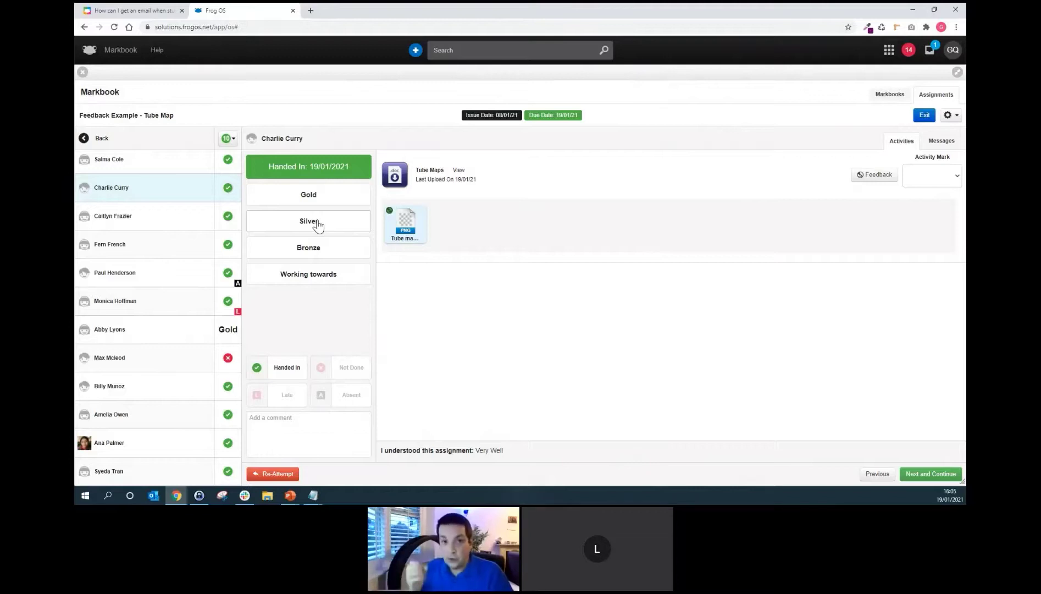
left_click(346, 222)
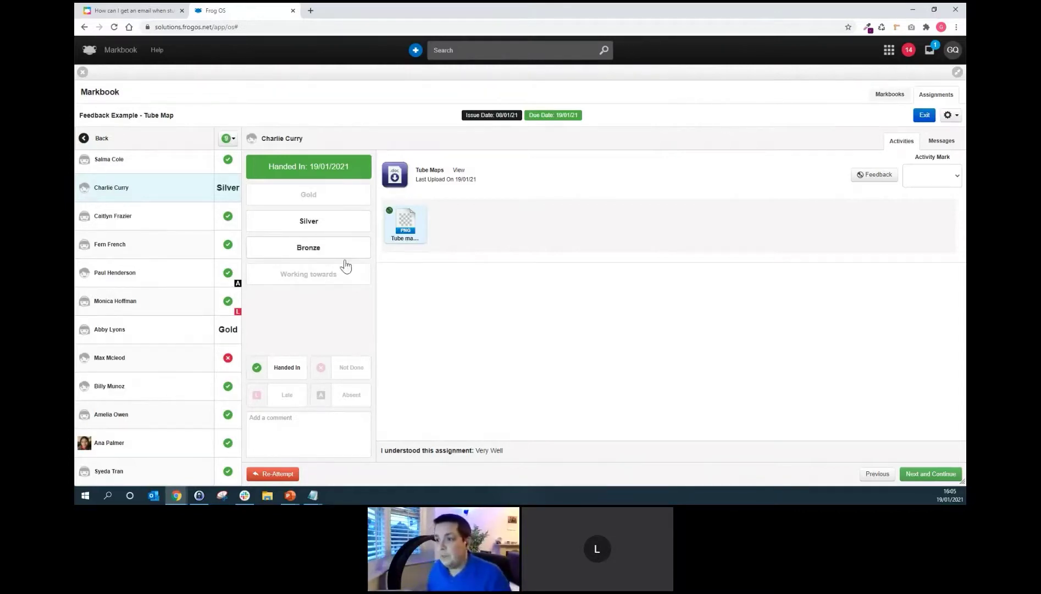
Add the feedback comment 'Well done, but you can do better.' to the second student's hand-in.
left_click(290, 430)
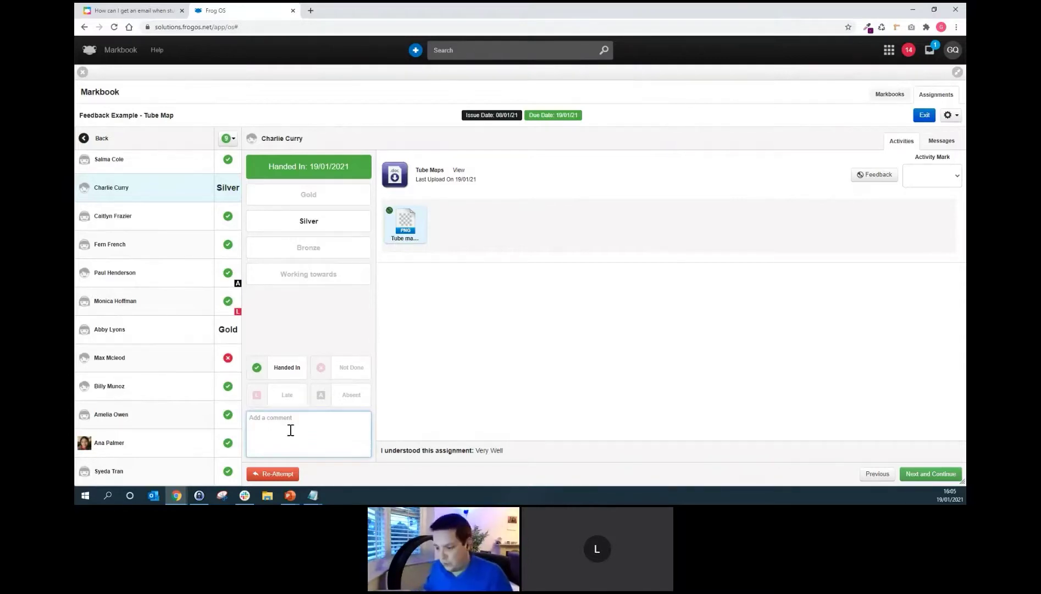
type("Well done, ")
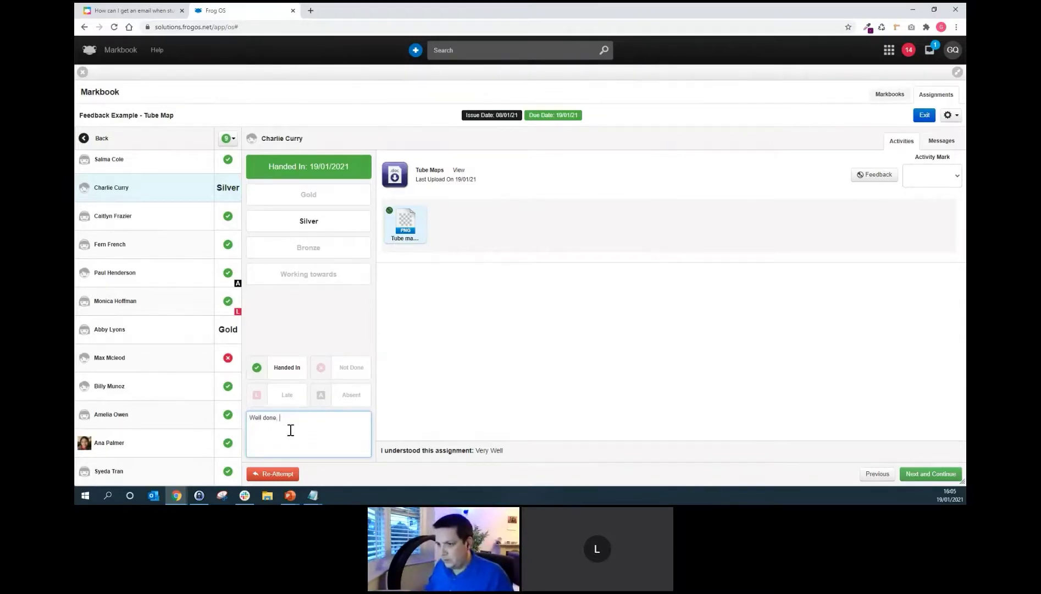
type("but you can ")
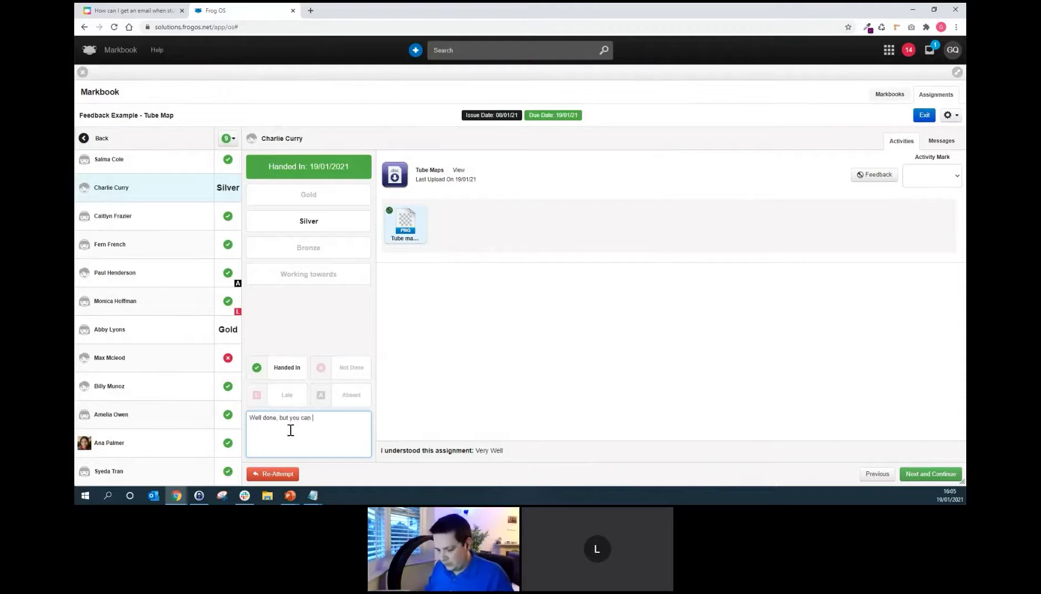
type("do better.")
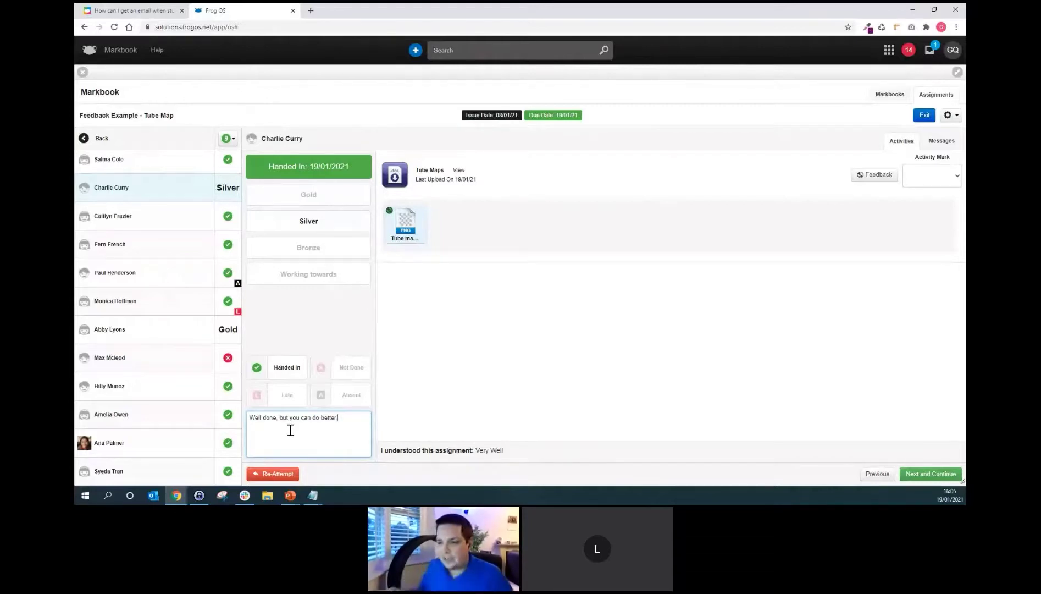
Send the Tube Map work back for a re-attempt with a short autocompleted return message.
left_click(285, 475)
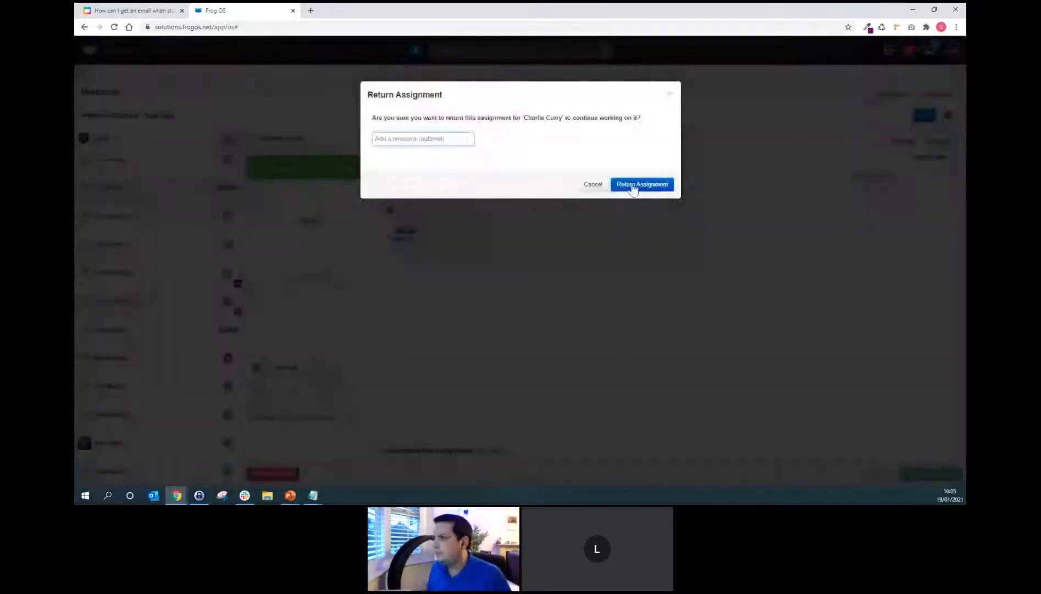
left_click(466, 139)
type("try sag")
key("BackSpace")
key("BackSpace")
key("BackSpace")
type("a")
left_click(445, 174)
left_click(624, 185)
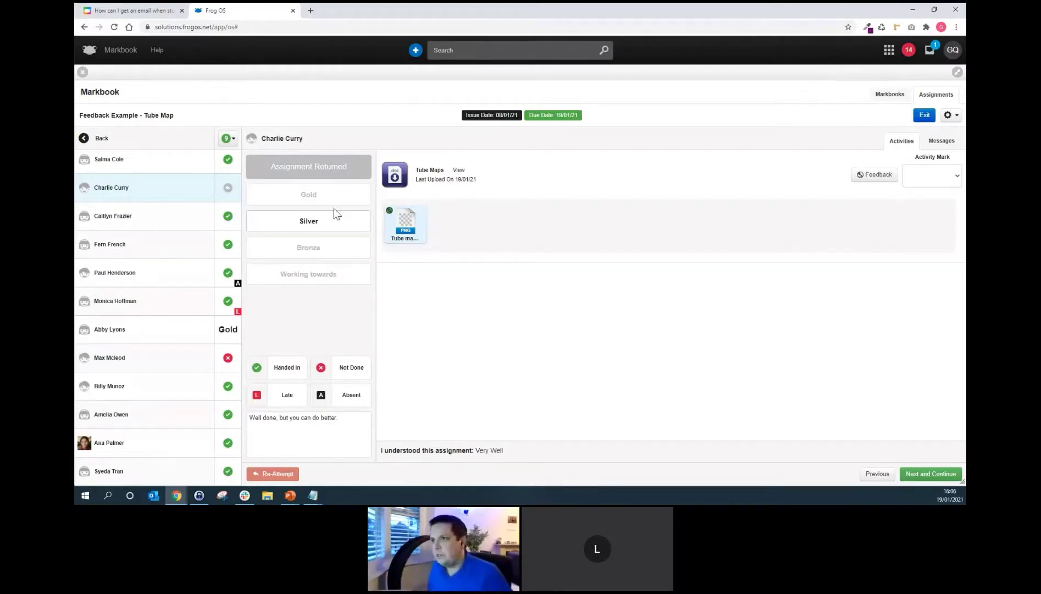
Set the submission back to Handed In, flag the student Absent, and bring up the assignment options.
left_click(303, 368)
left_click(289, 403)
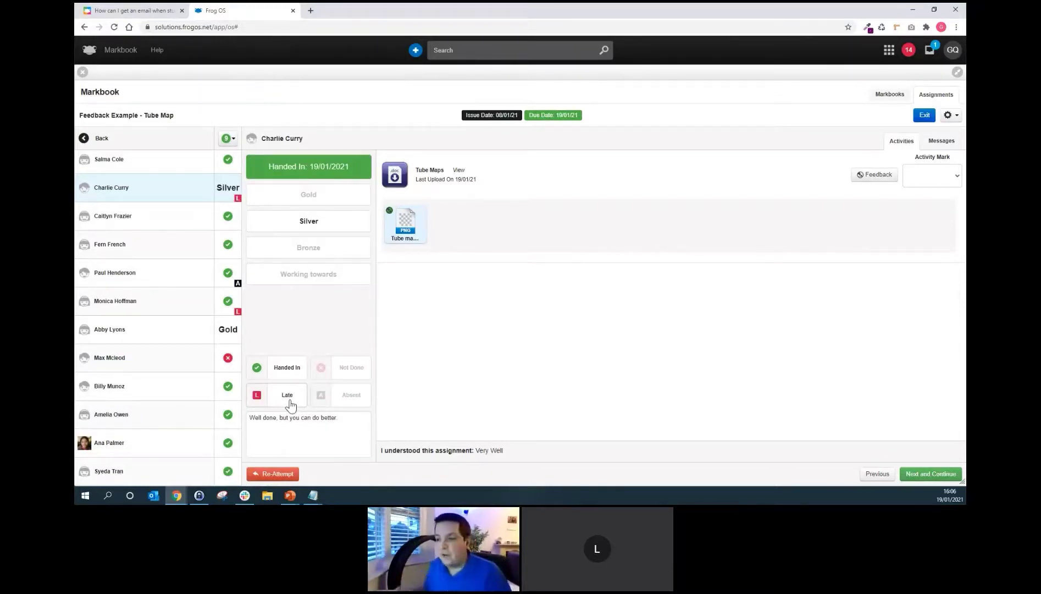
left_click(338, 399)
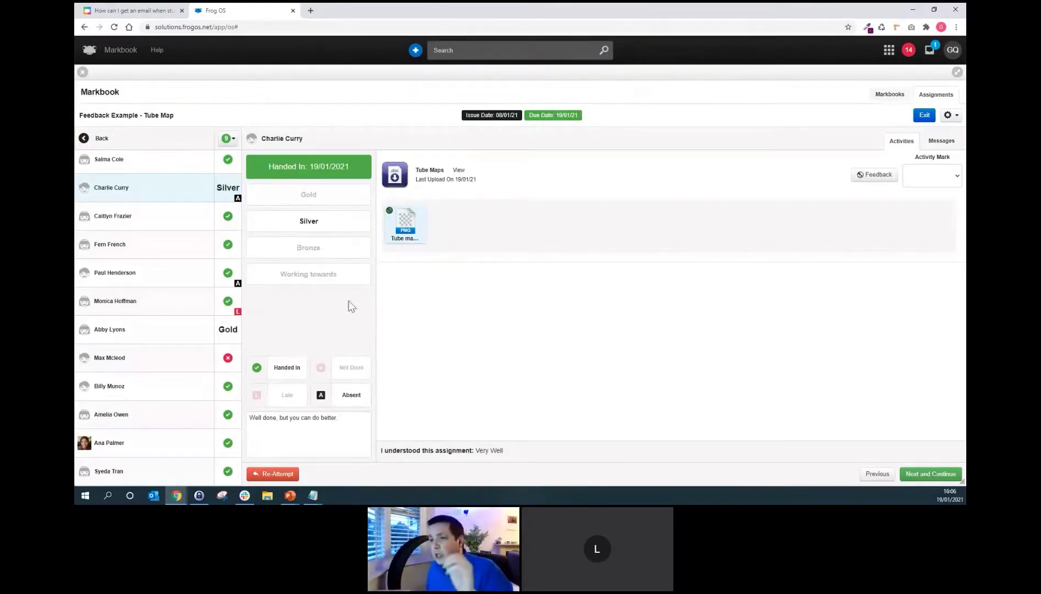
left_click(352, 420)
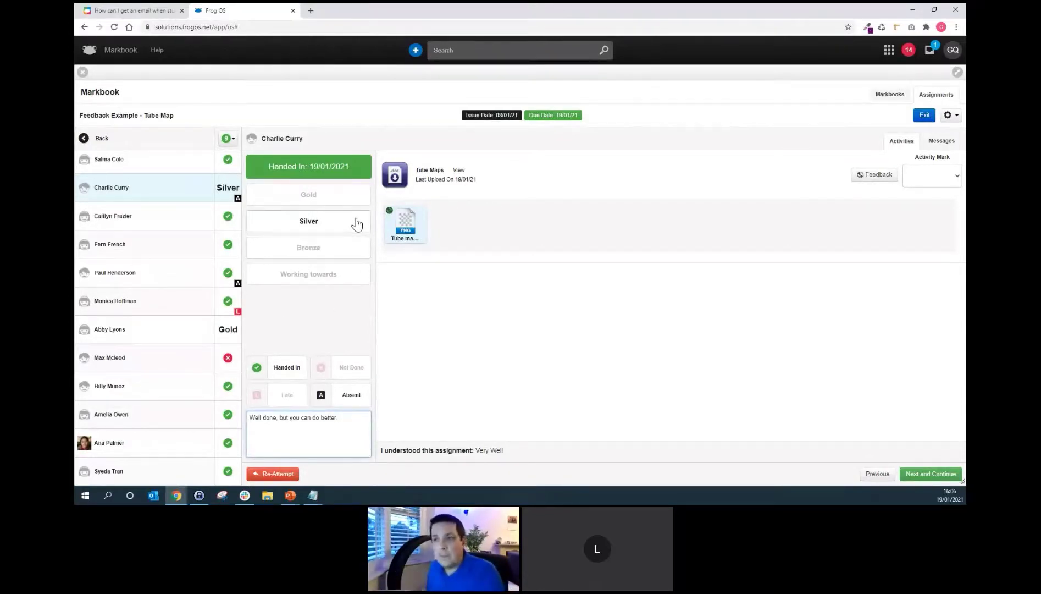
left_click(227, 140)
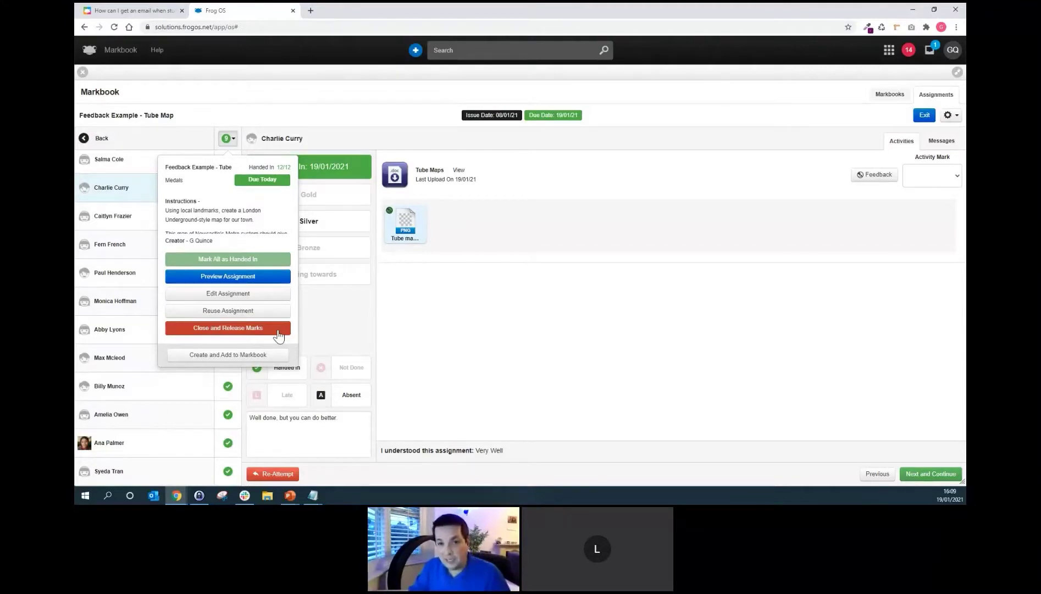
Dismiss the assignment options panel to return to the student's Silver-marked hand-in.
left_click(444, 350)
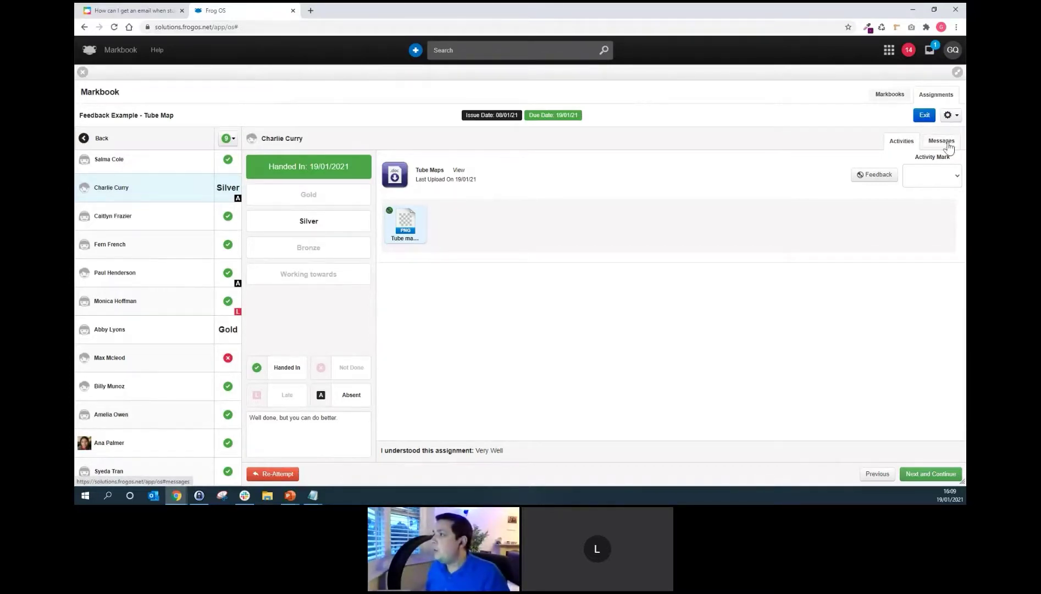
Post the reply 'It's fine. Thank you' on the student's message wall, then view the forum topic.
left_click(946, 144)
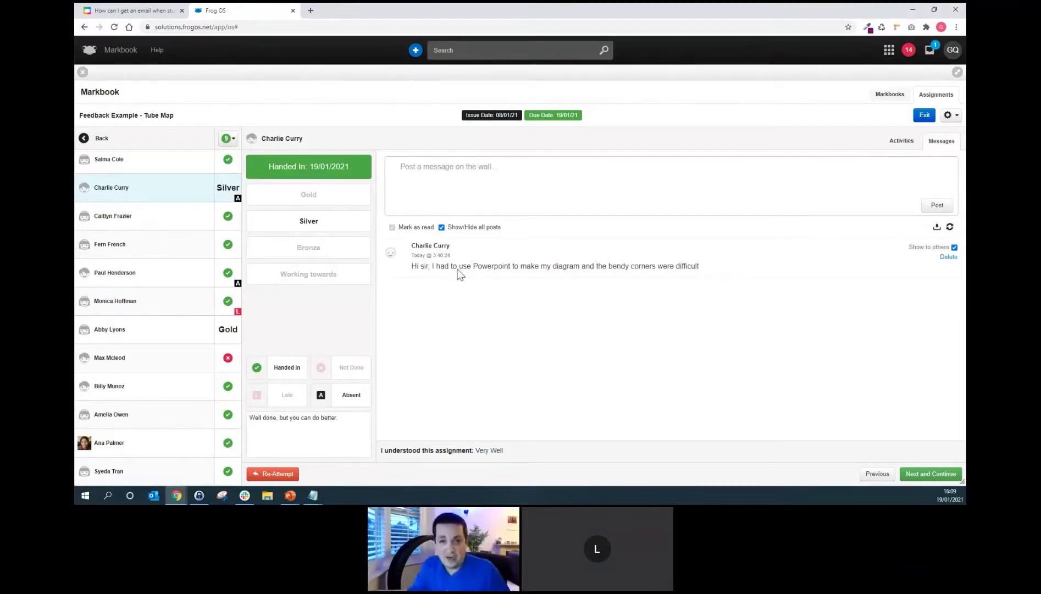
left_click(465, 199)
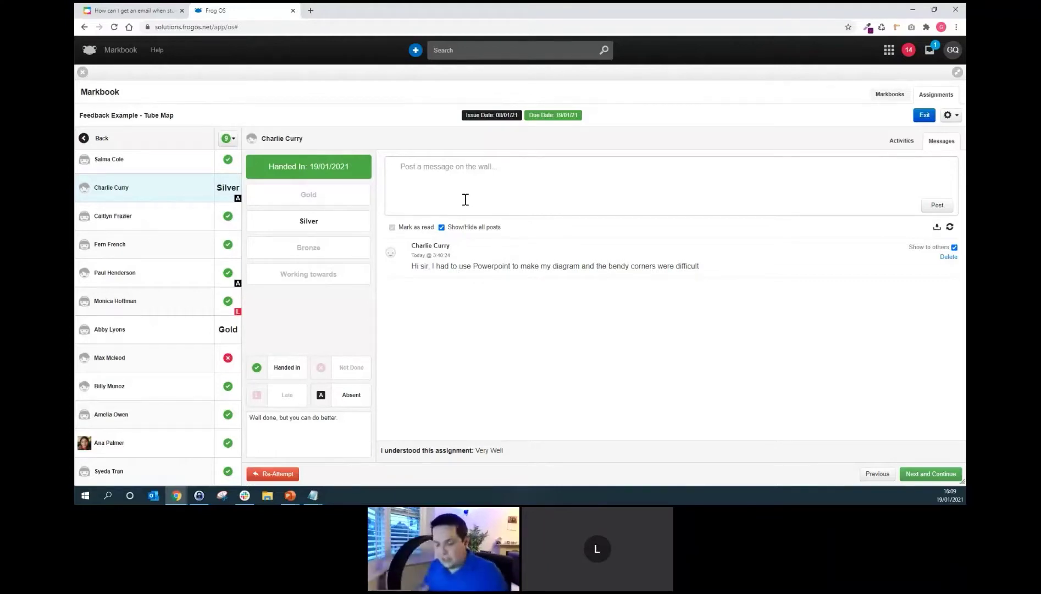
type("It's")
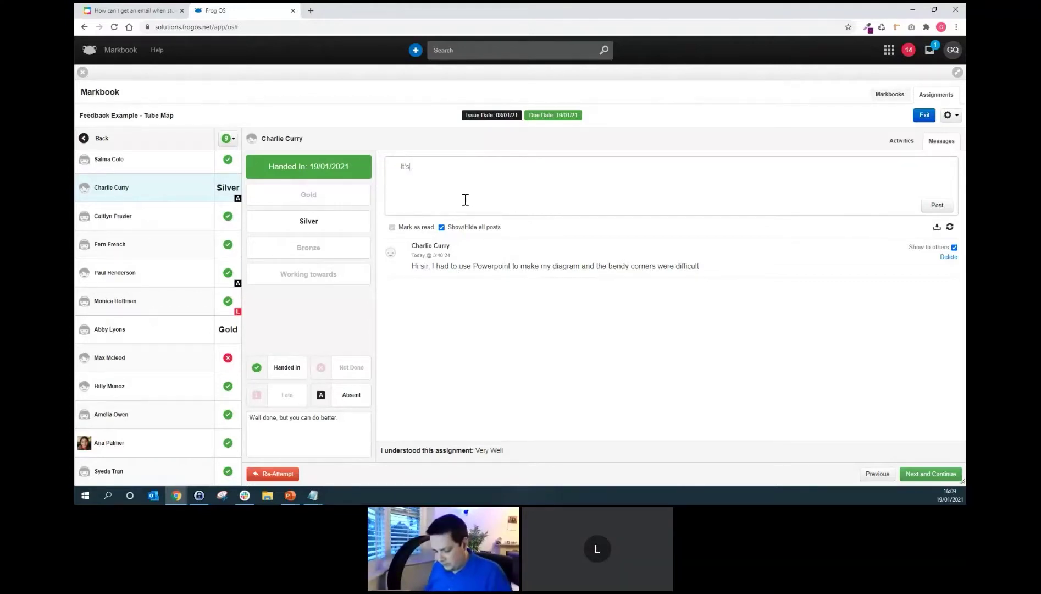
type(" fine.  Thank you")
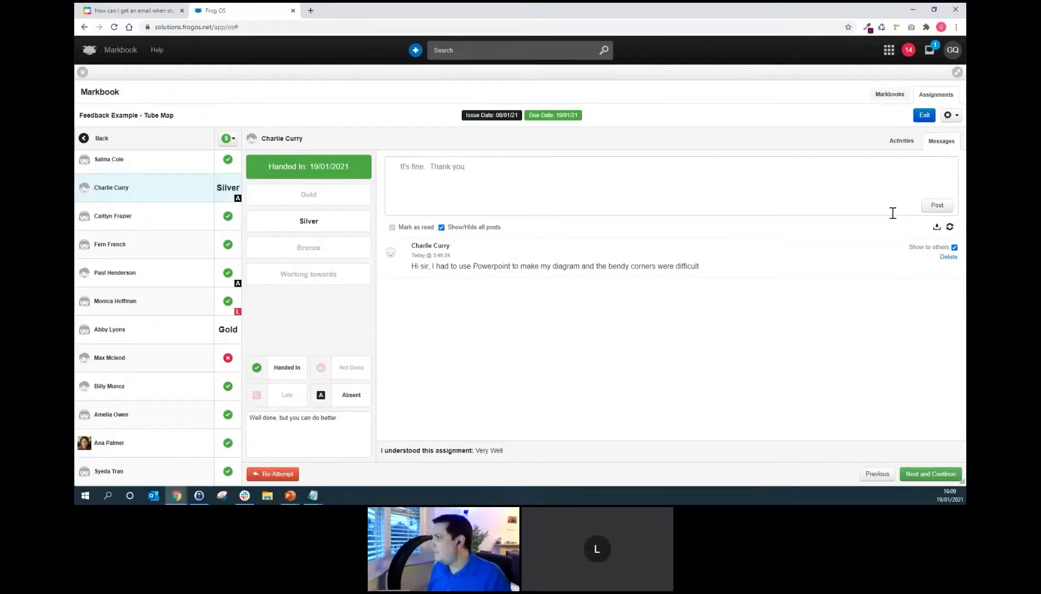
left_click(936, 205)
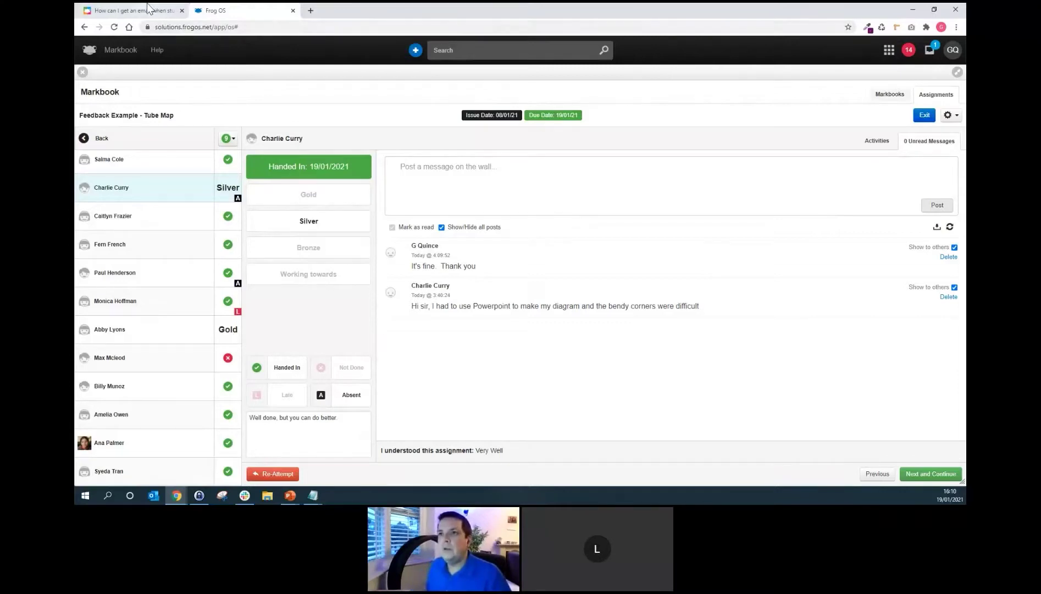
left_click(147, 10)
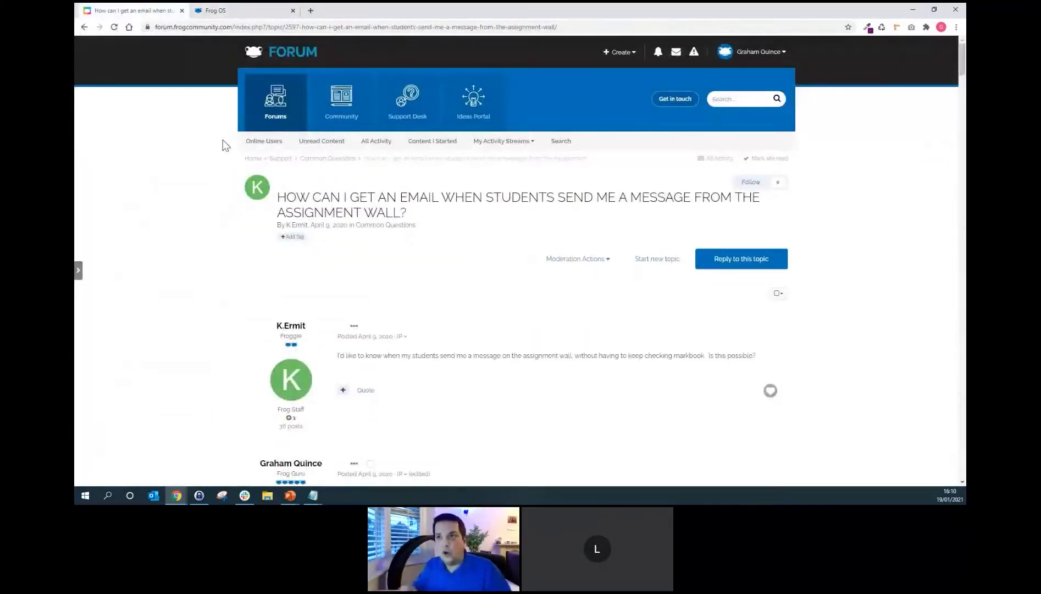
Reopen the forum topic about e-mails from assignment-wall messages and scroll through it.
left_click(84, 27)
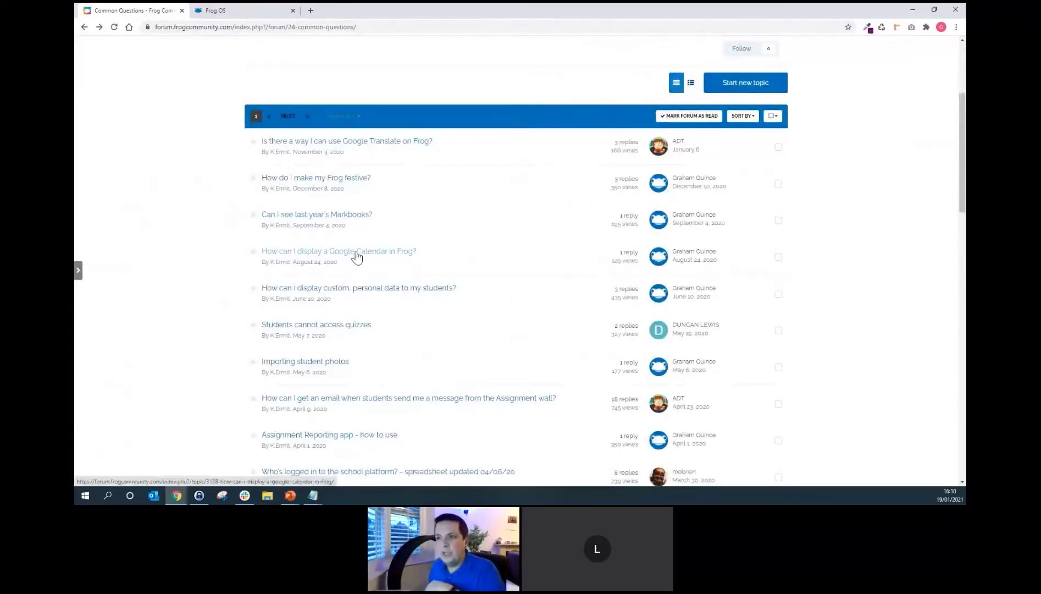
mouse_move(356, 256)
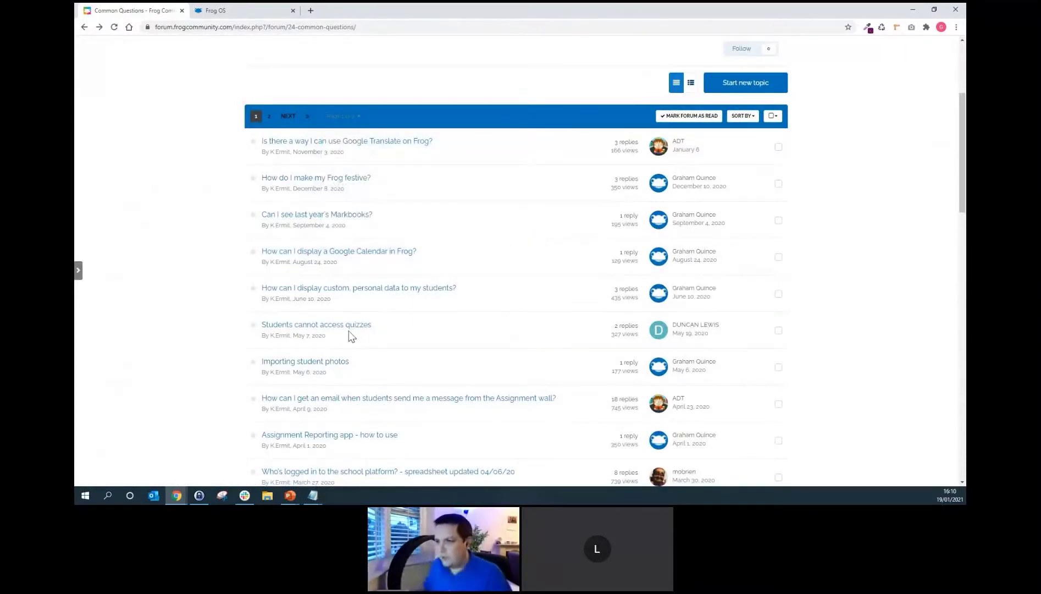
left_click(342, 401)
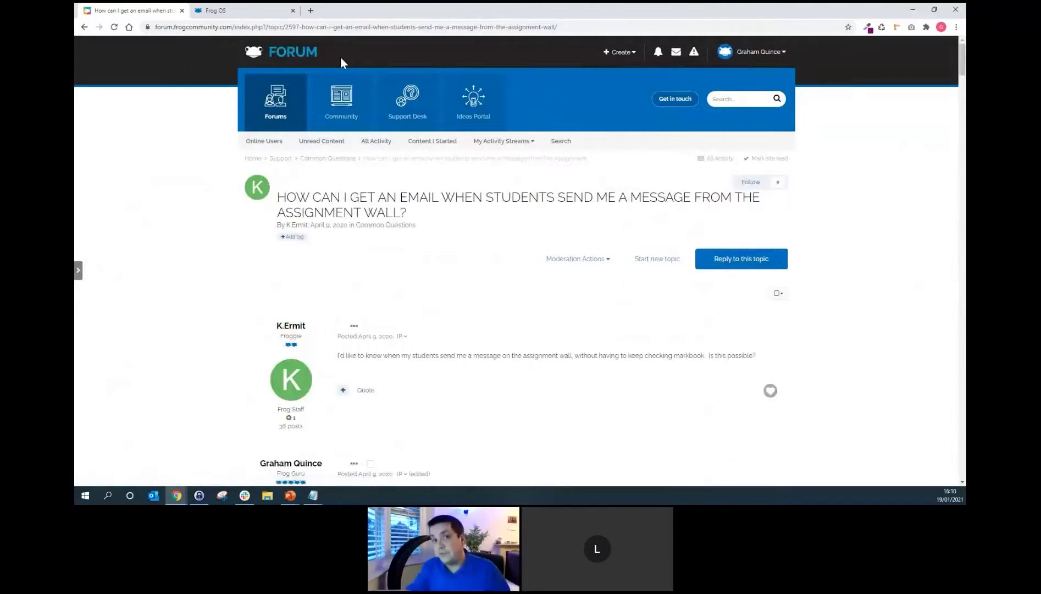
scroll(434, 220, "down", 5)
scroll(434, 220, "down", 4)
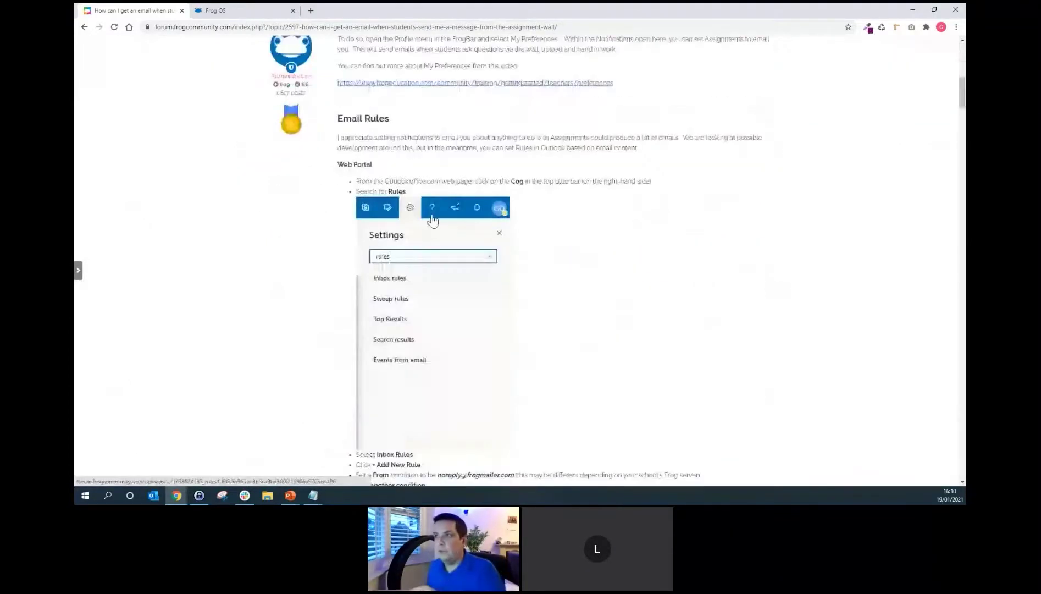
Select the topic's web address, then return to the Markbook marking page.
left_click(556, 26)
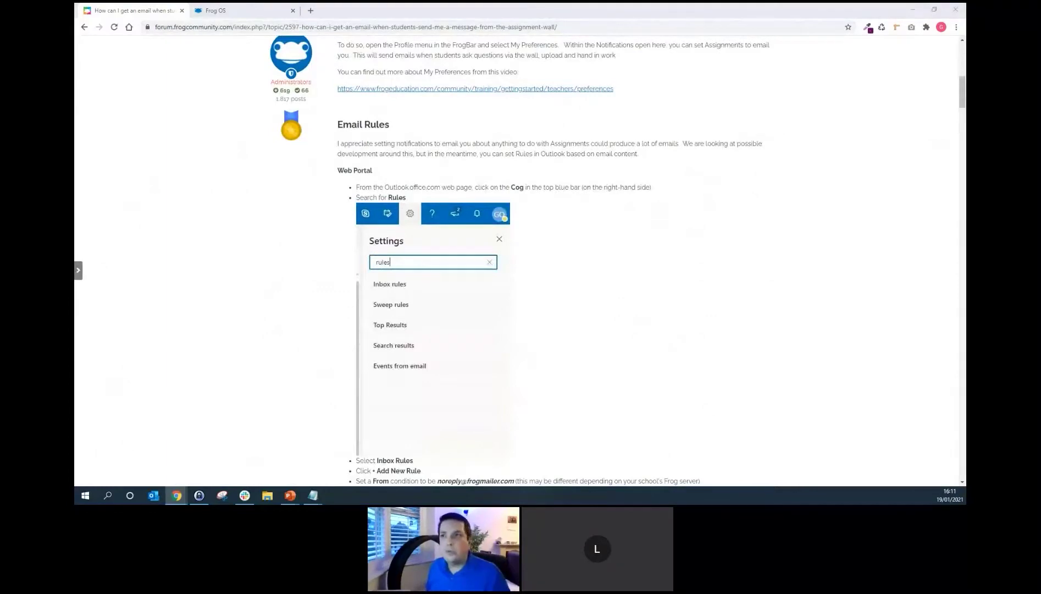
scroll(223, 124, "up", 8)
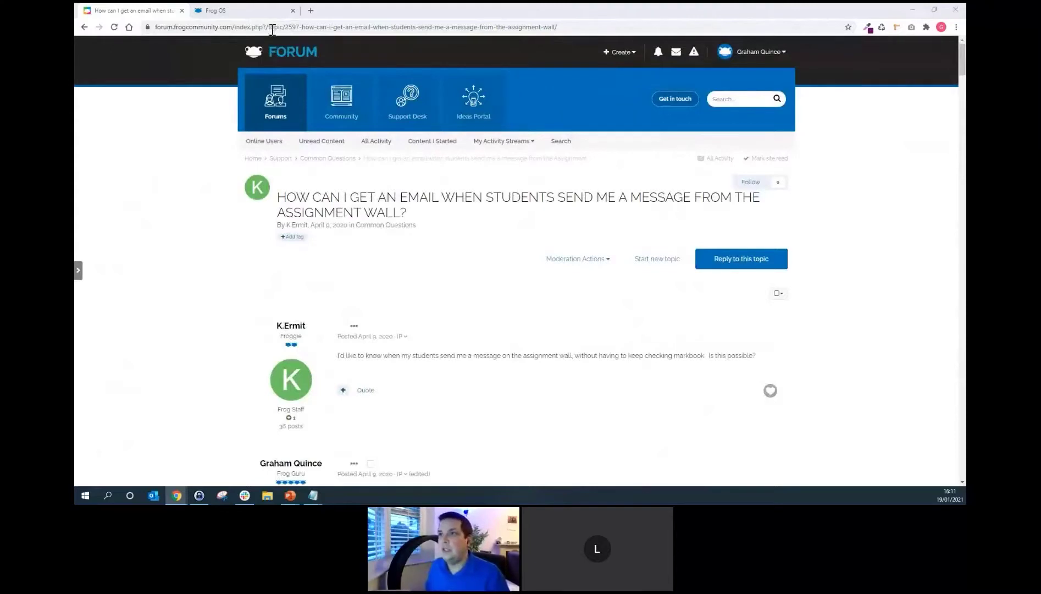
left_click(262, 13)
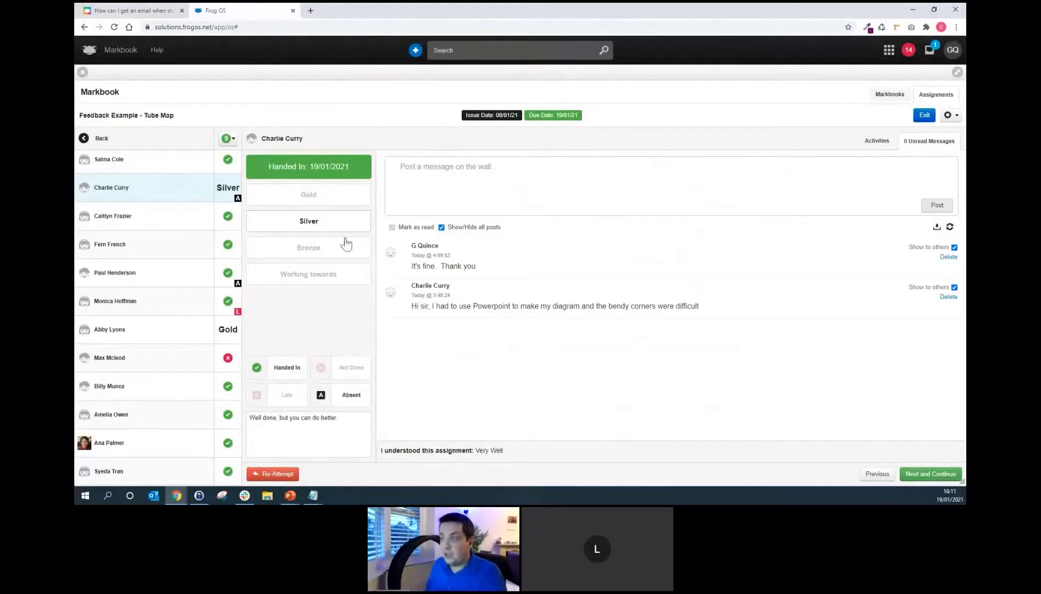
Move to the next student and return their Tube Map work for a re-attempt with 'Try again'.
left_click(924, 475)
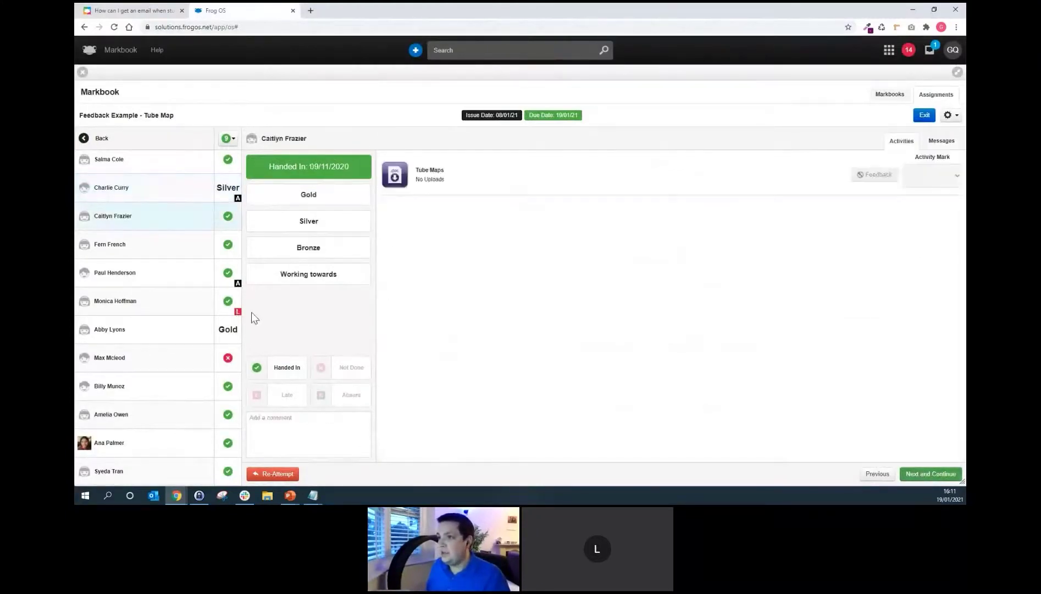
left_click(275, 474)
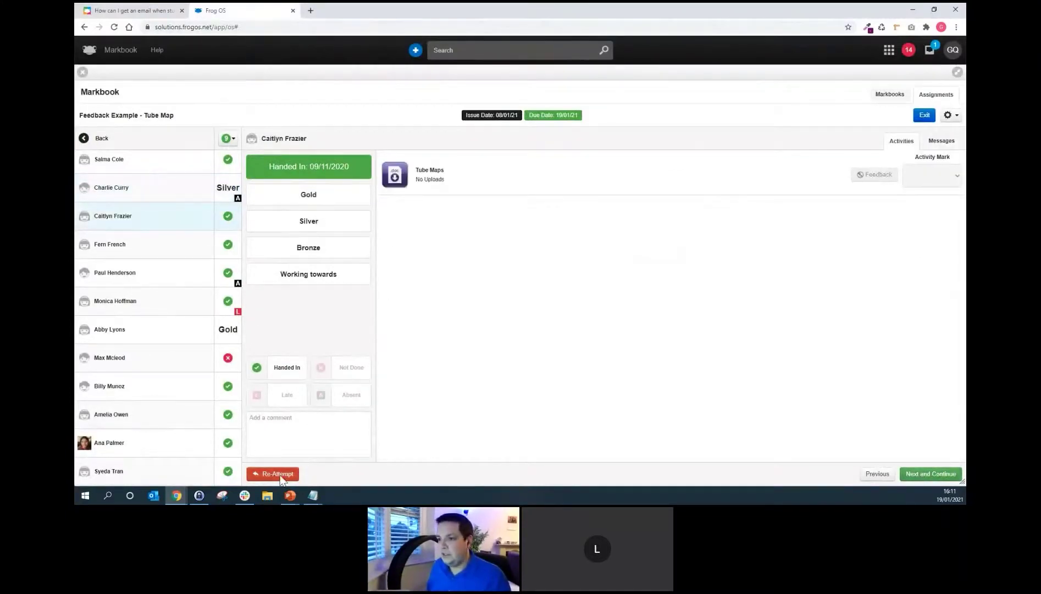
left_click(434, 138)
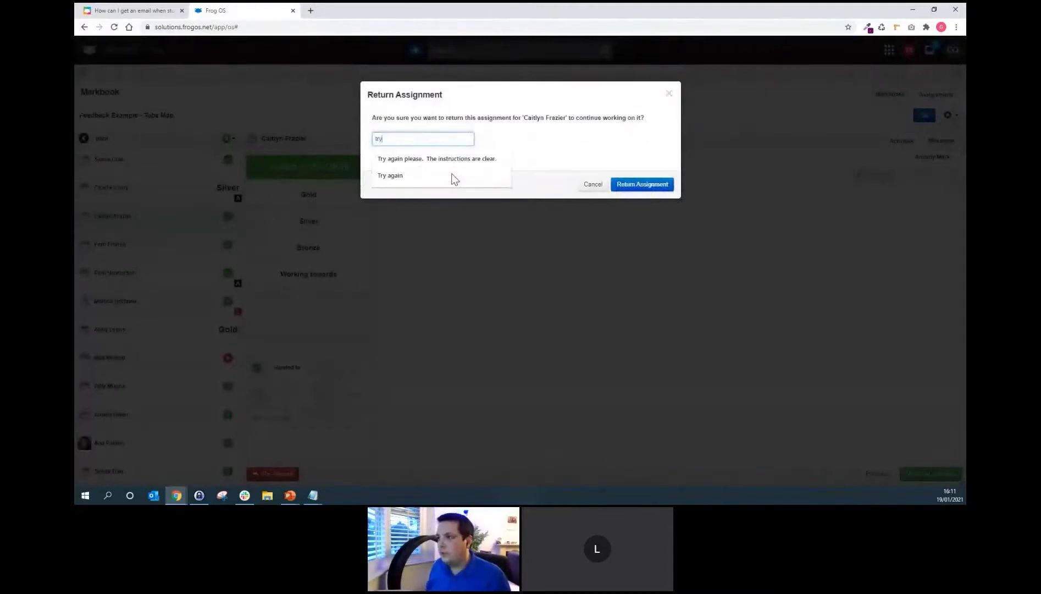
left_click(438, 177)
left_click(626, 183)
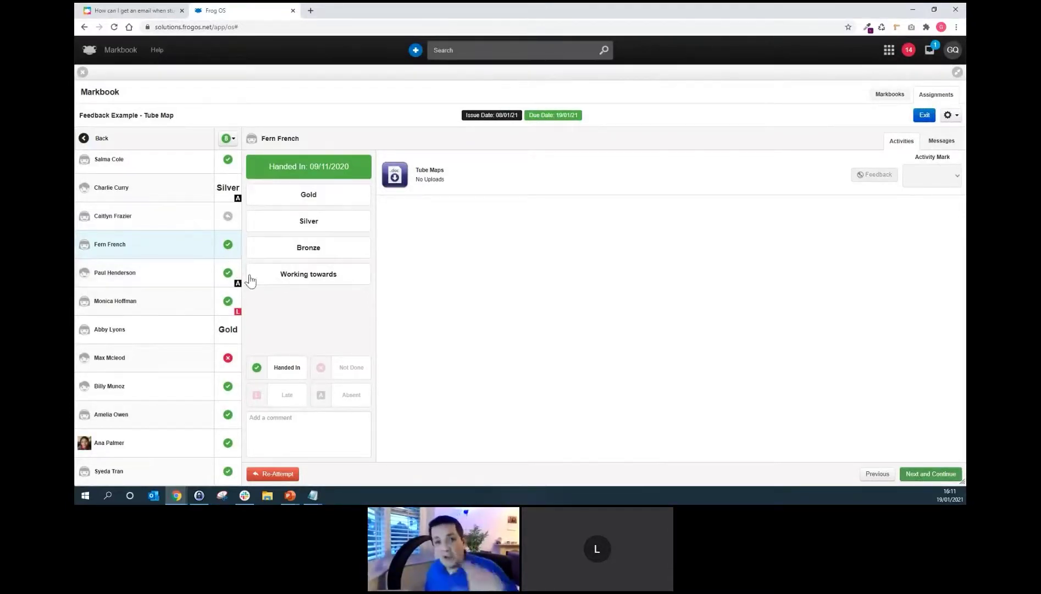
Open the Silver-marked student's submission, check the Activity Mark grades, and show the assignment options.
left_click(185, 201)
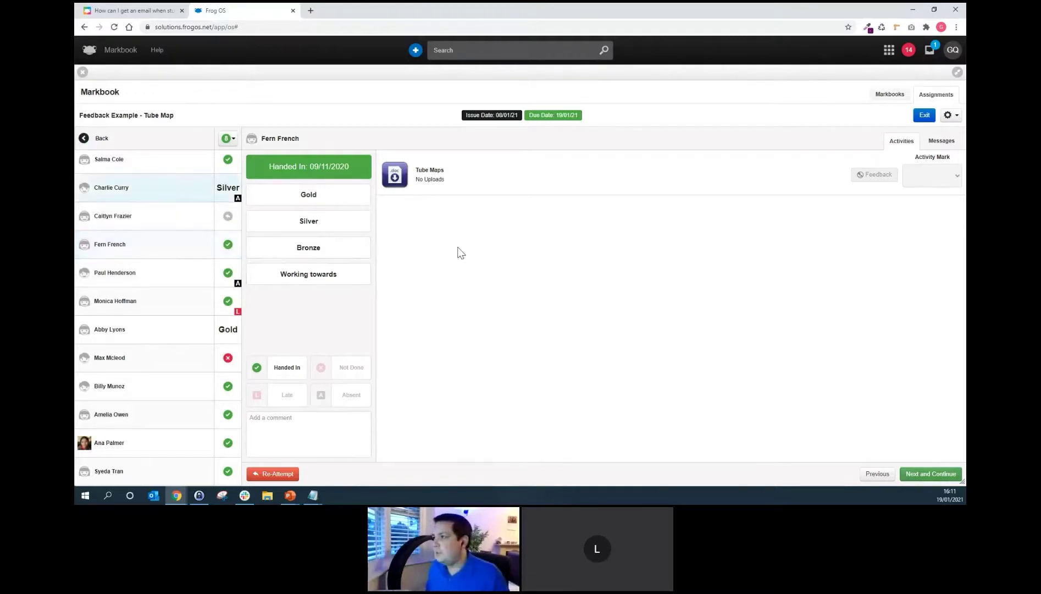
left_click(939, 181)
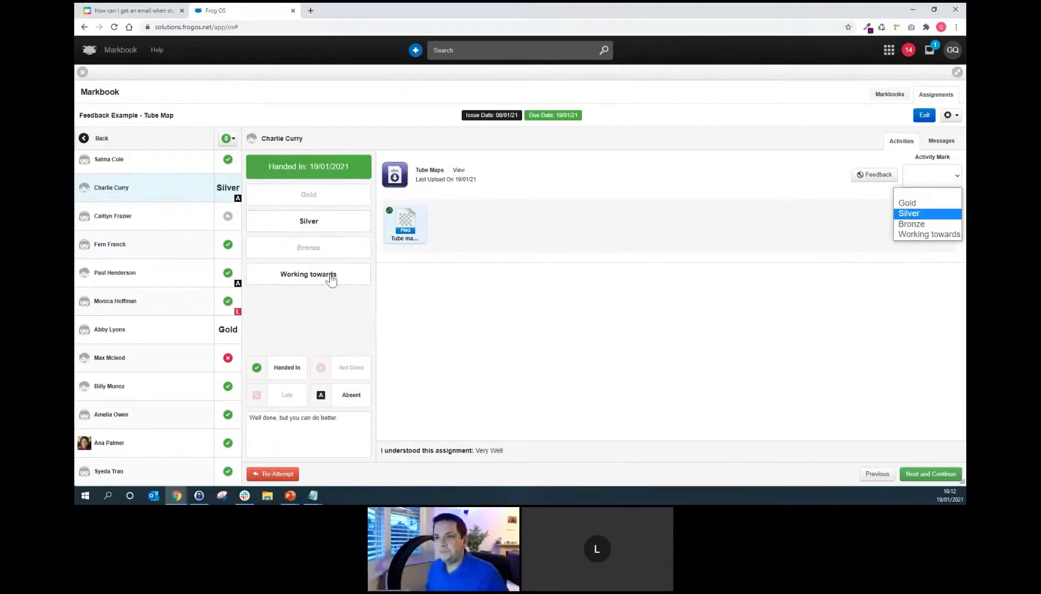
left_click(233, 141)
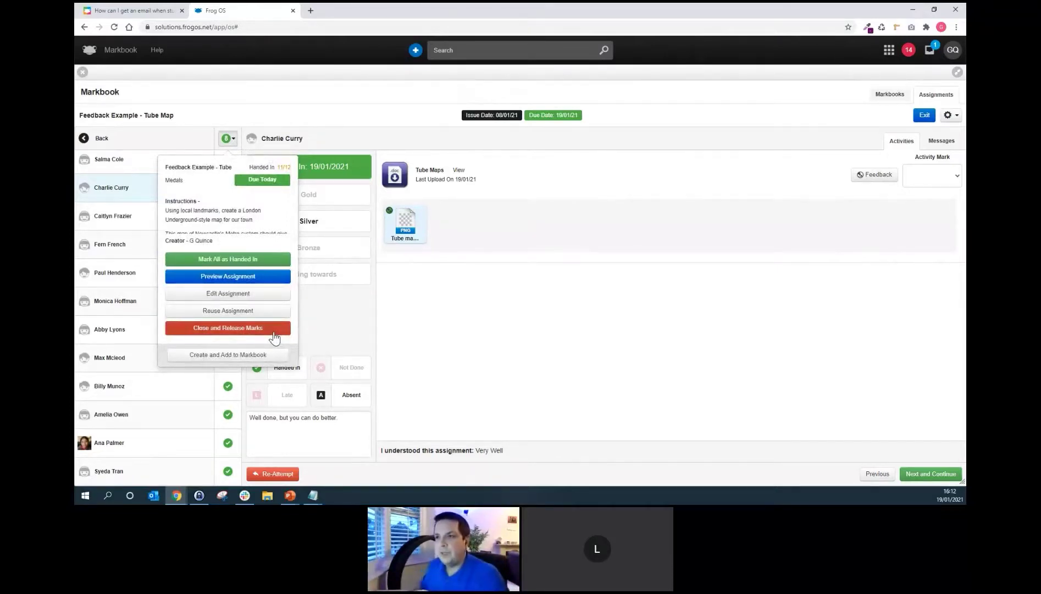
Switch to the Gold student's Tube Map hand-in, check its feedback, and reopen the assignment options.
left_click(258, 135)
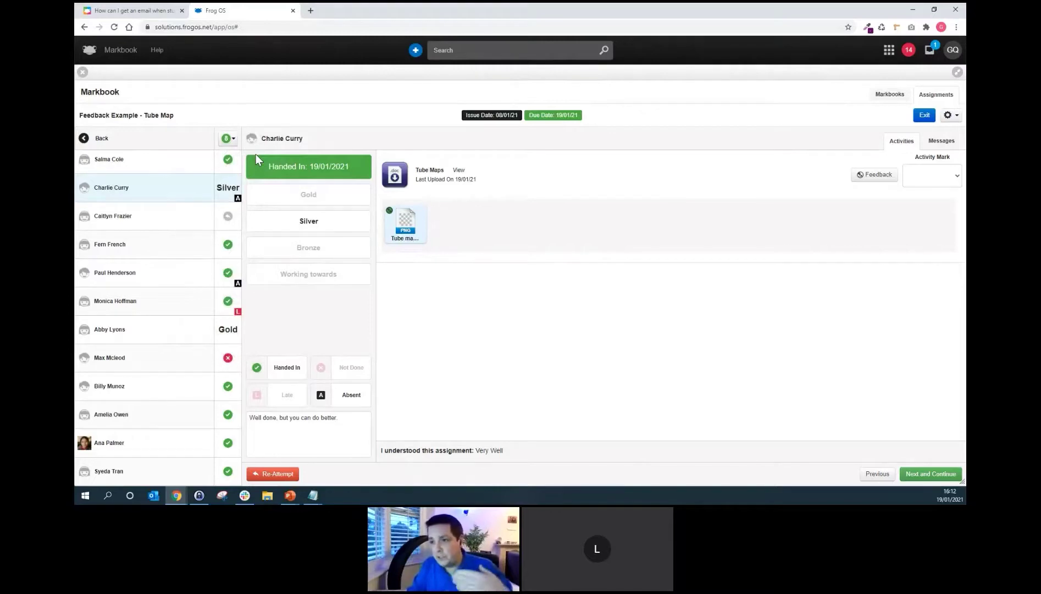
left_click(192, 333)
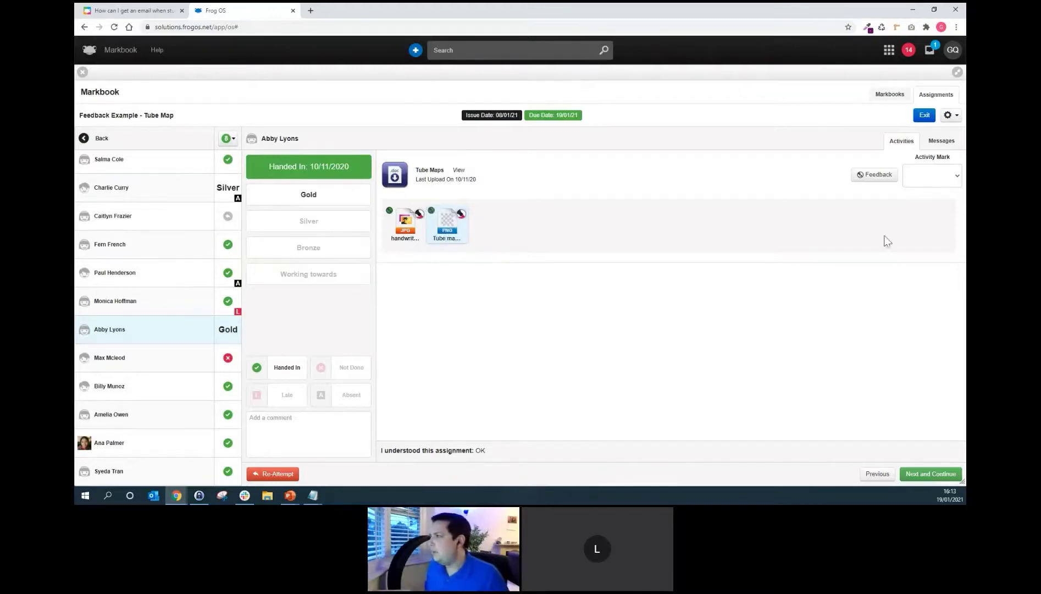
left_click(877, 175)
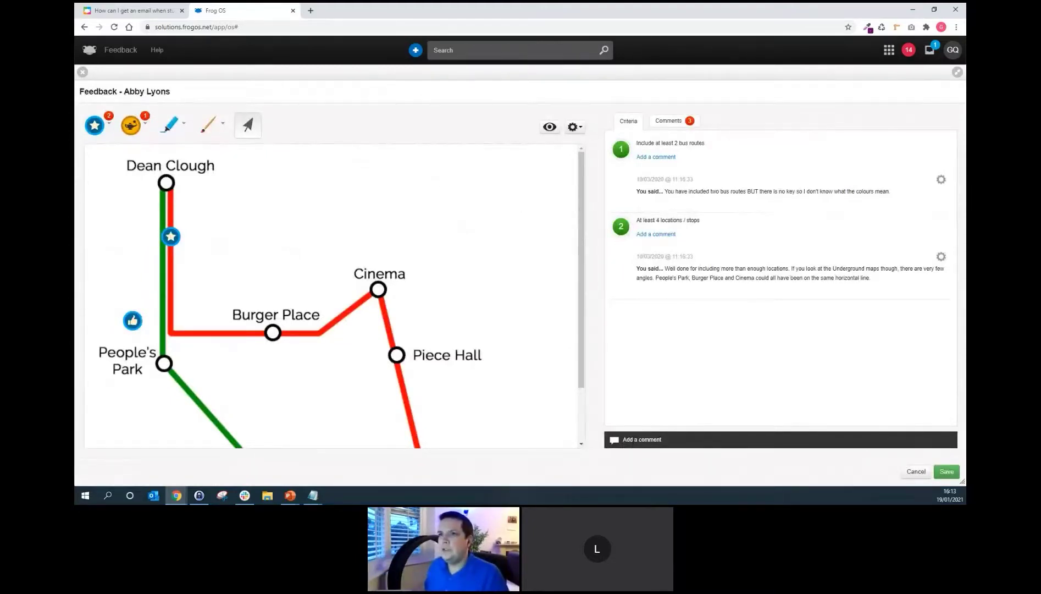
left_click(83, 72)
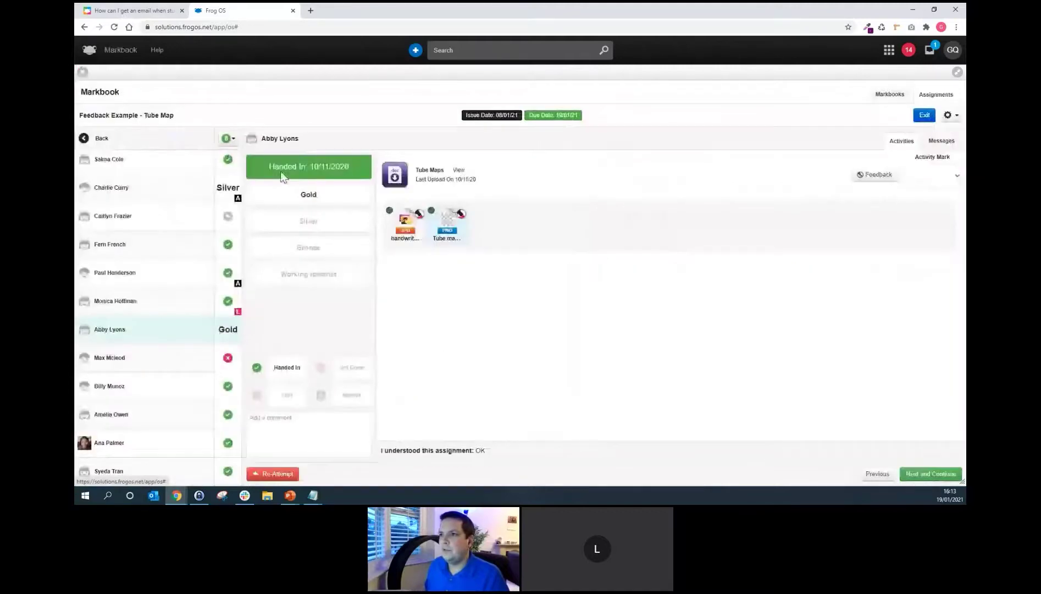
left_click(227, 138)
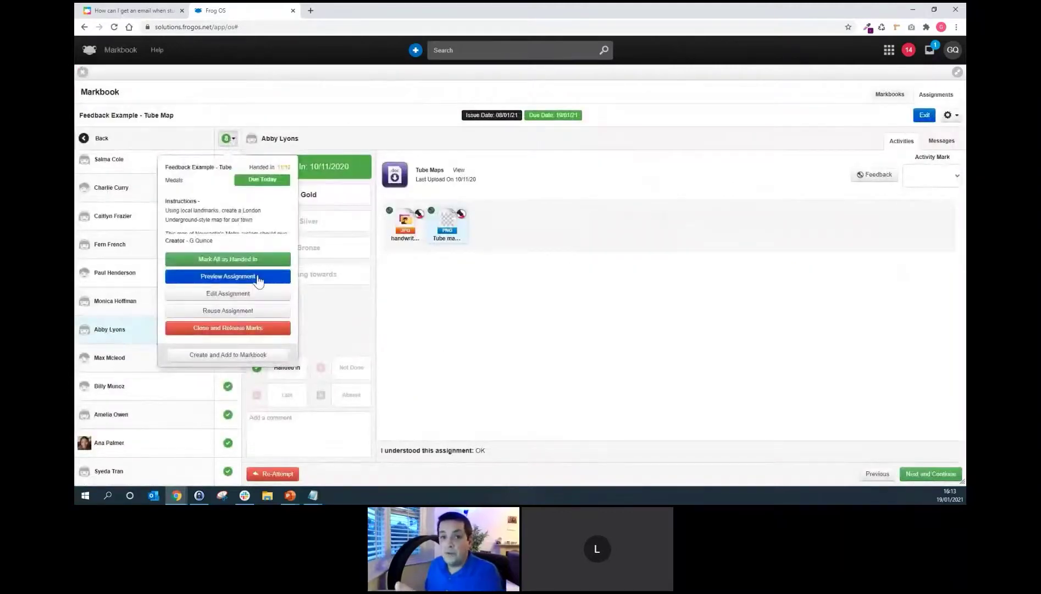
left_click(258, 278)
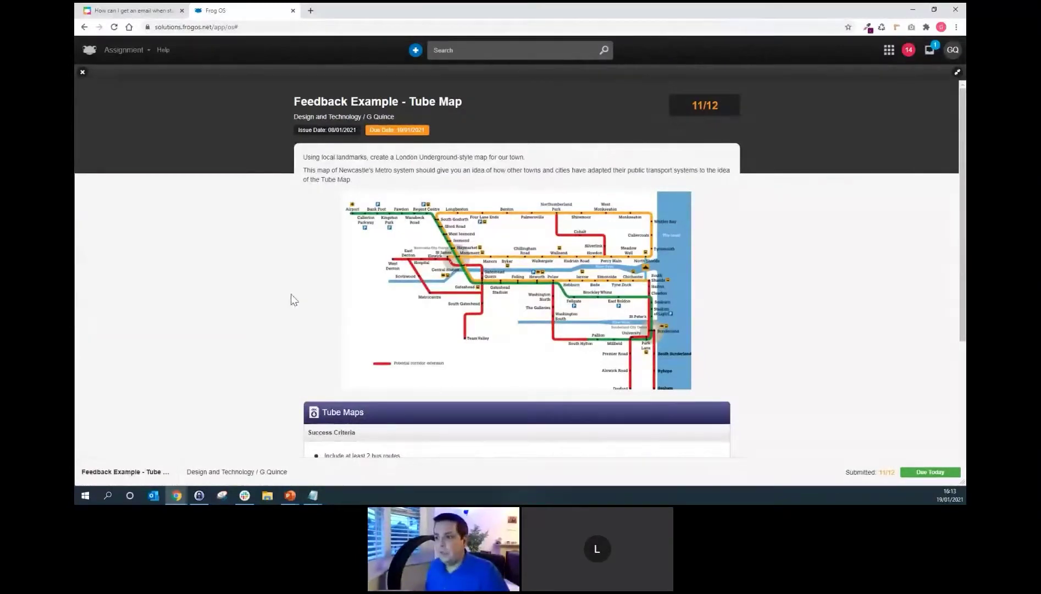
scroll(290, 297, "down", 3)
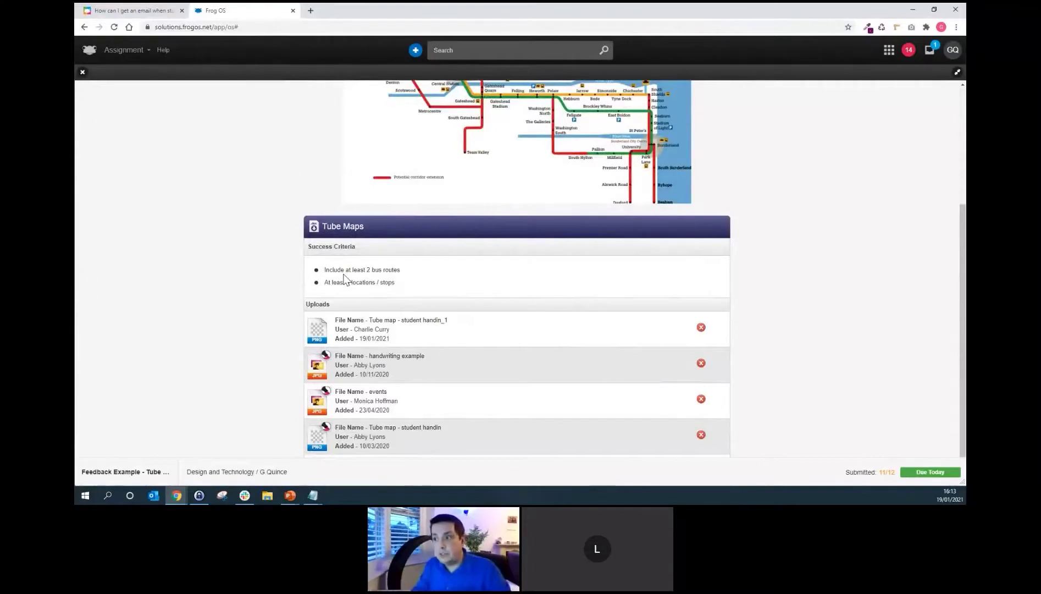
left_click(83, 73)
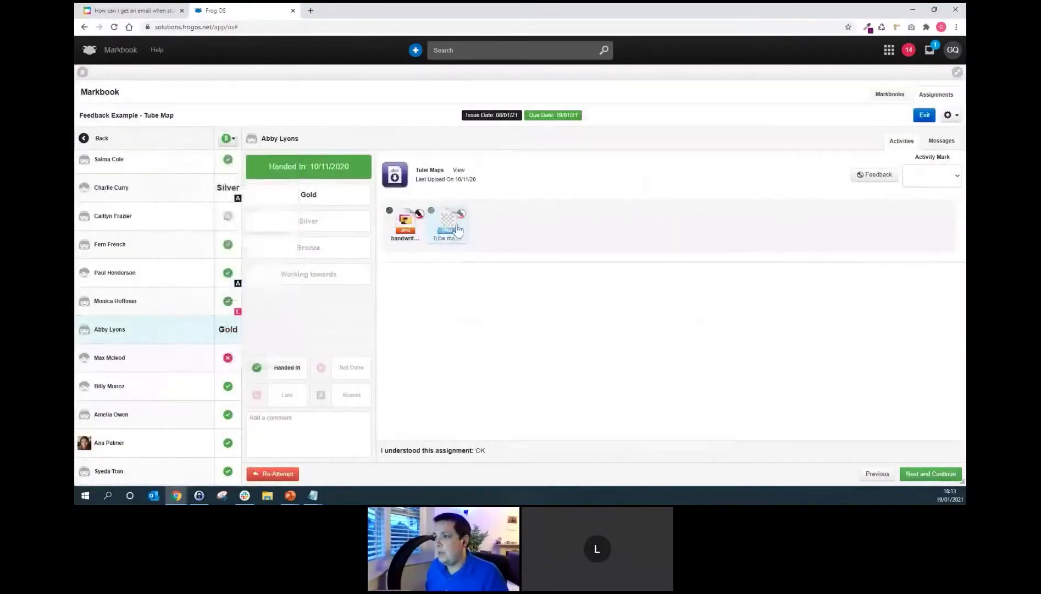
Open the Gold student's annotated tube map and scroll through its stamps and criteria comments.
left_click(869, 174)
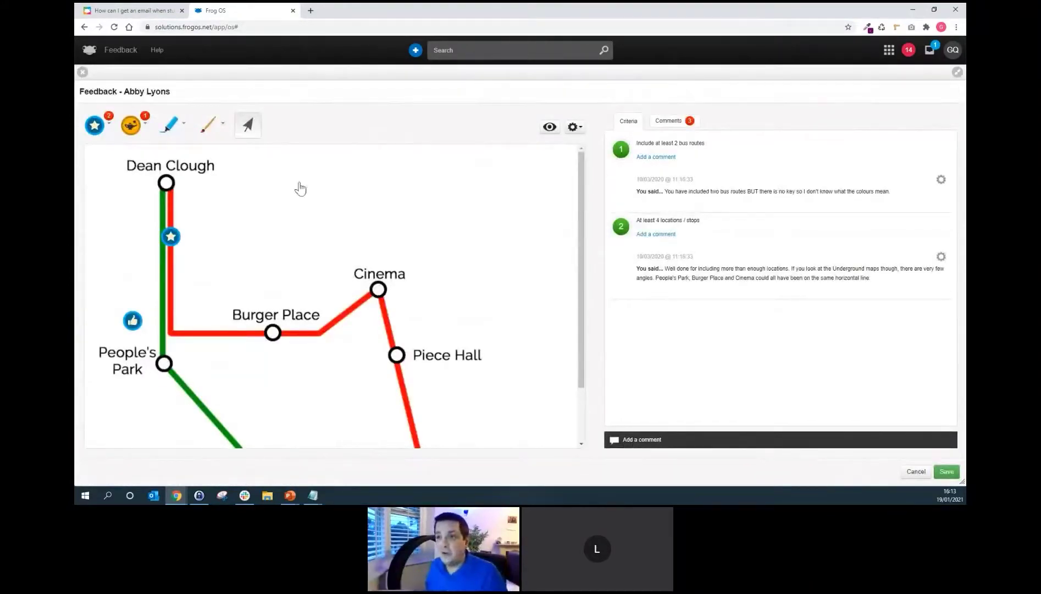
scroll(206, 330, "down", 1)
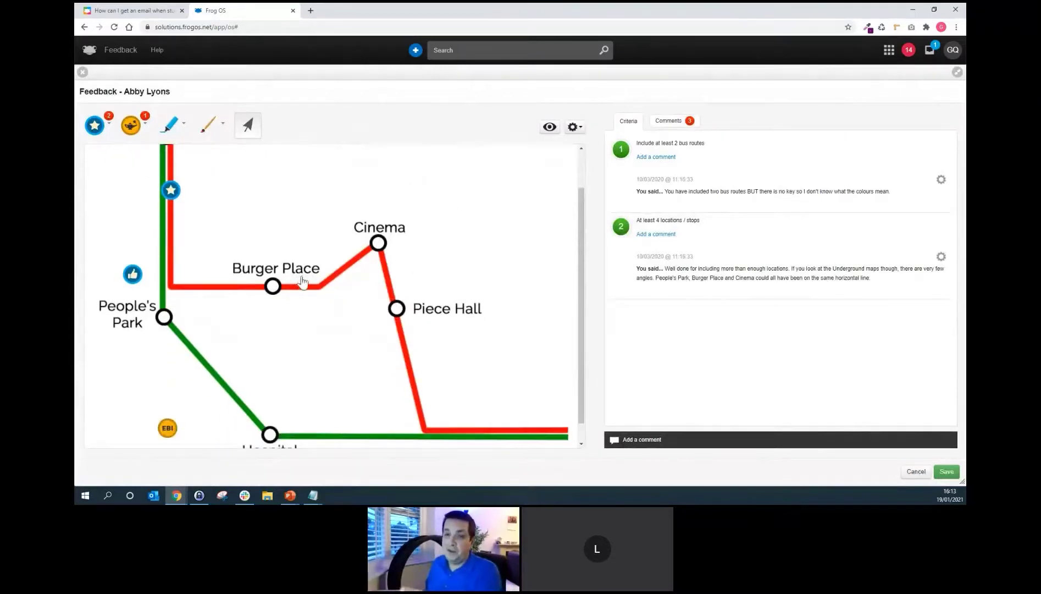
scroll(254, 329, "down", 1)
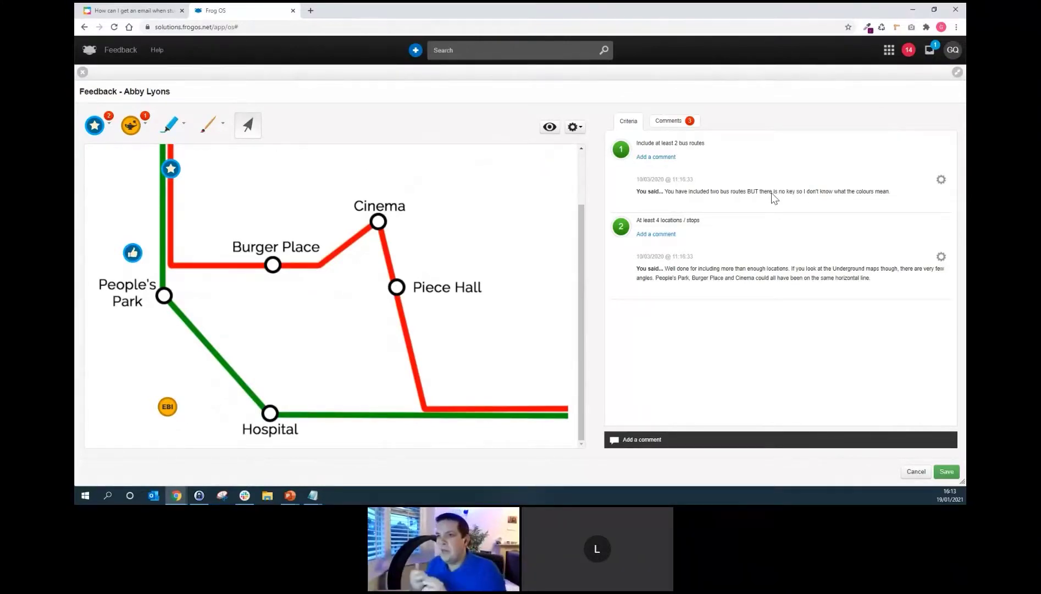
scroll(233, 277, "up", 1)
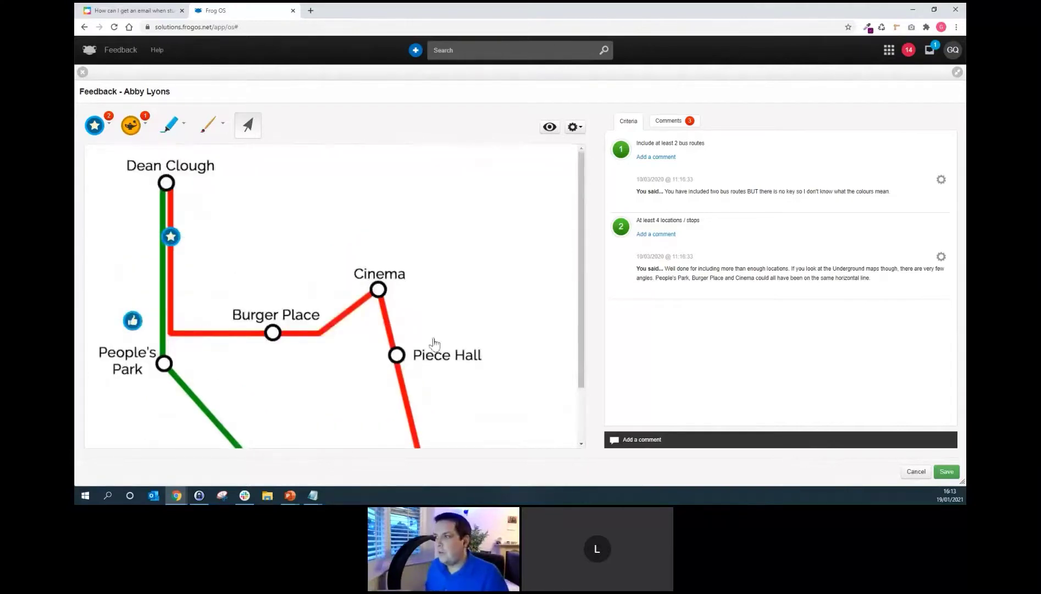
scroll(432, 366, "down", 1)
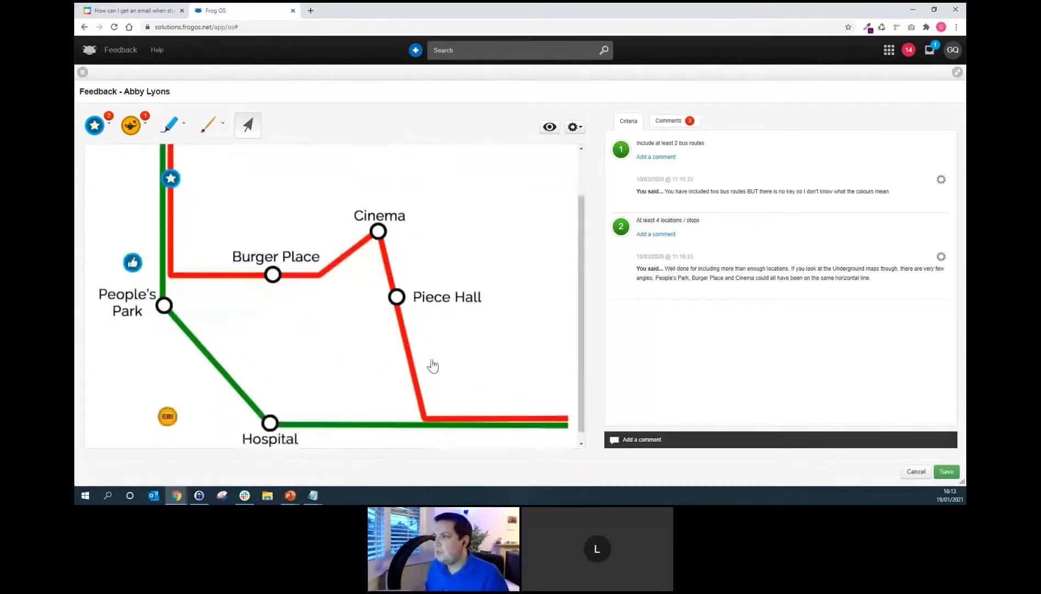
Draw a green freehand line from People's Park and a red line from Burger Place to Piece Hall.
left_click(217, 130)
left_click(244, 168)
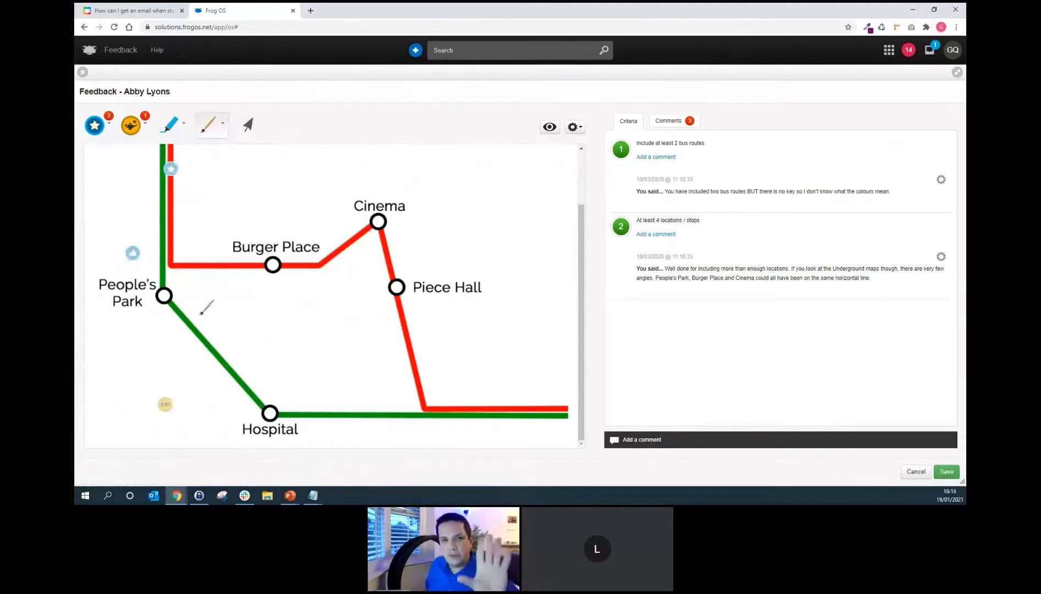
mouse_move(162, 307)
left_mouse_down()
mouse_move(172, 408)
mouse_move(251, 411)
left_mouse_up()
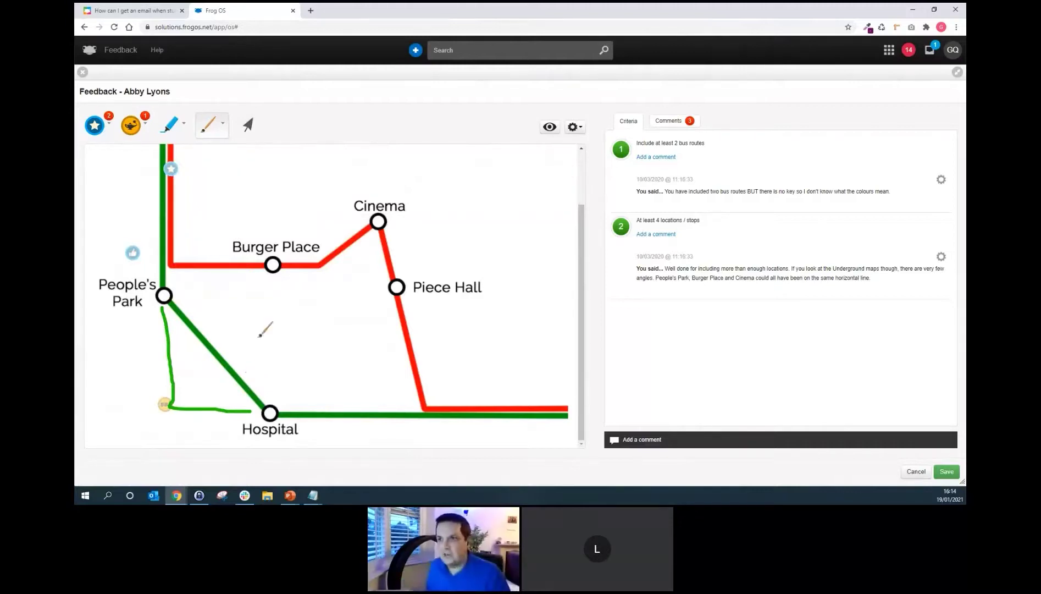
left_click(217, 128)
left_click(216, 167)
left_click_drag(320, 265, 397, 276)
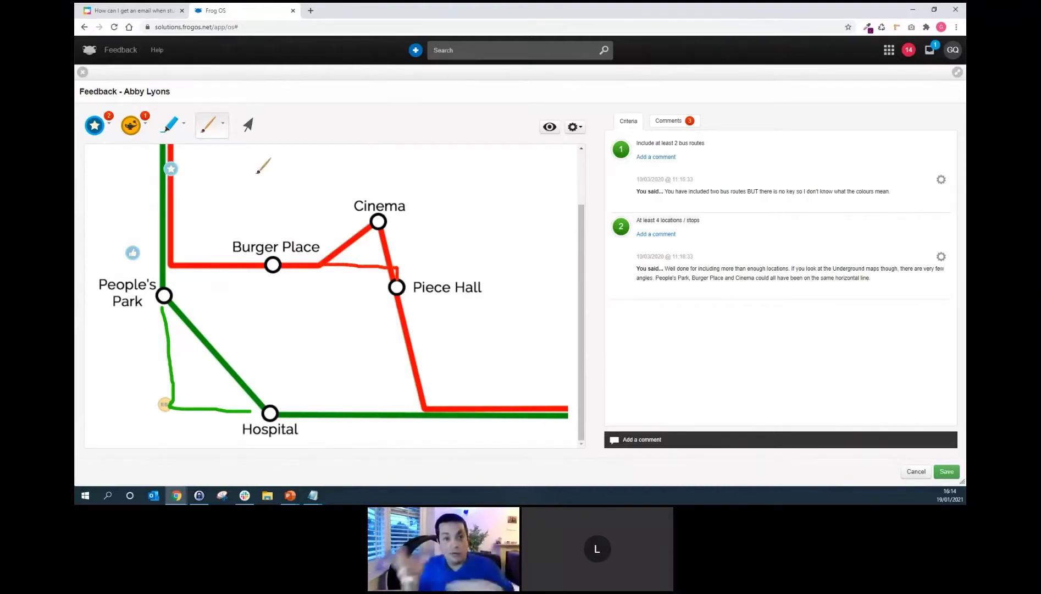
Place an EBI sticker above Burger Place with the comment 'Which burger place?'.
left_click(142, 124)
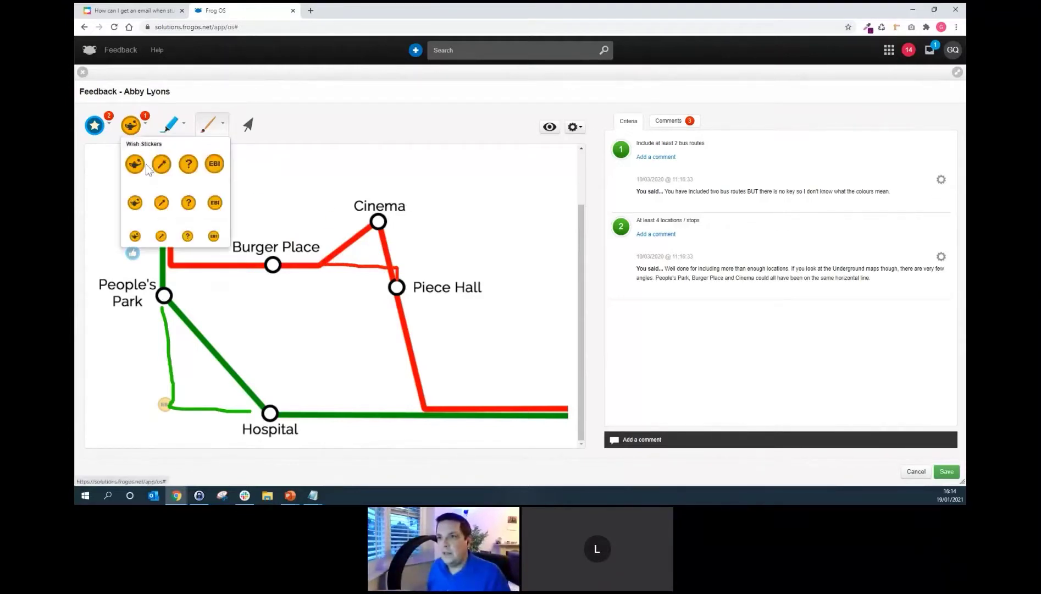
left_click_drag(215, 171, 315, 240)
type("Which b")
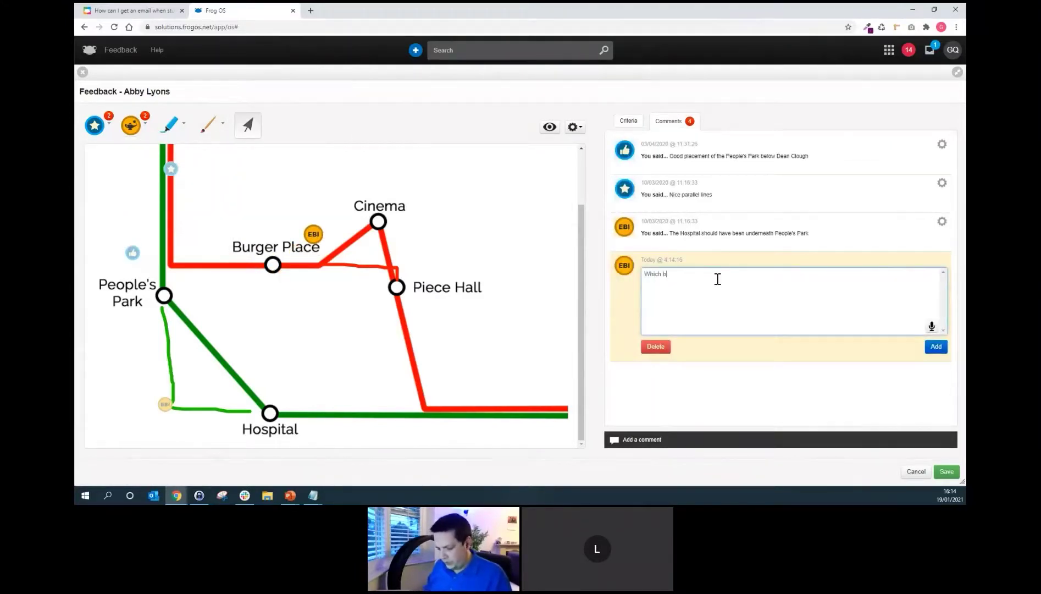
type("urger place?")
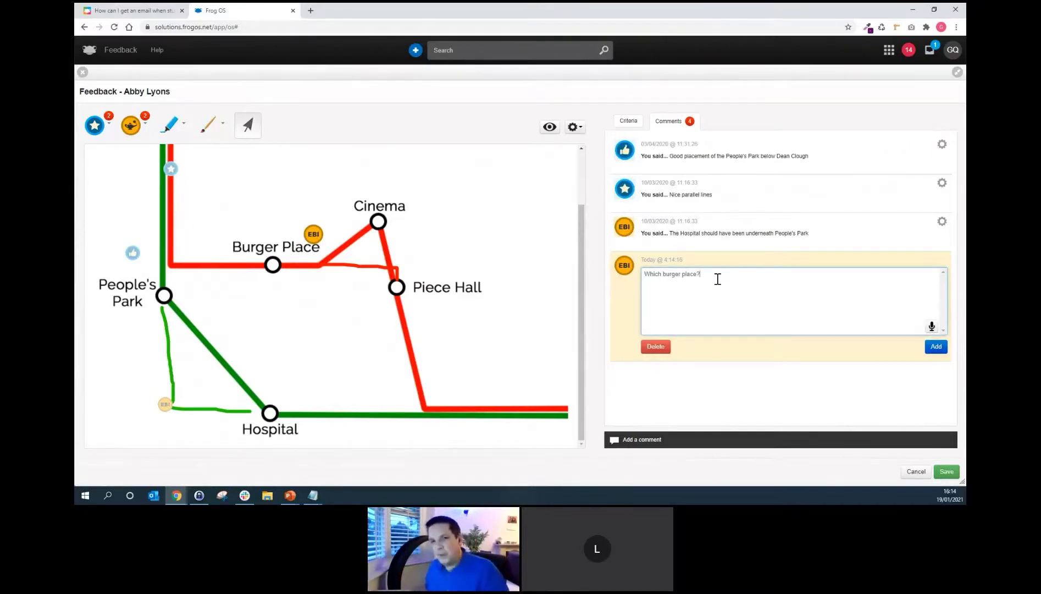
Record an 8-second spoken comment for the EBI note, play it back, and add it.
left_click(931, 327)
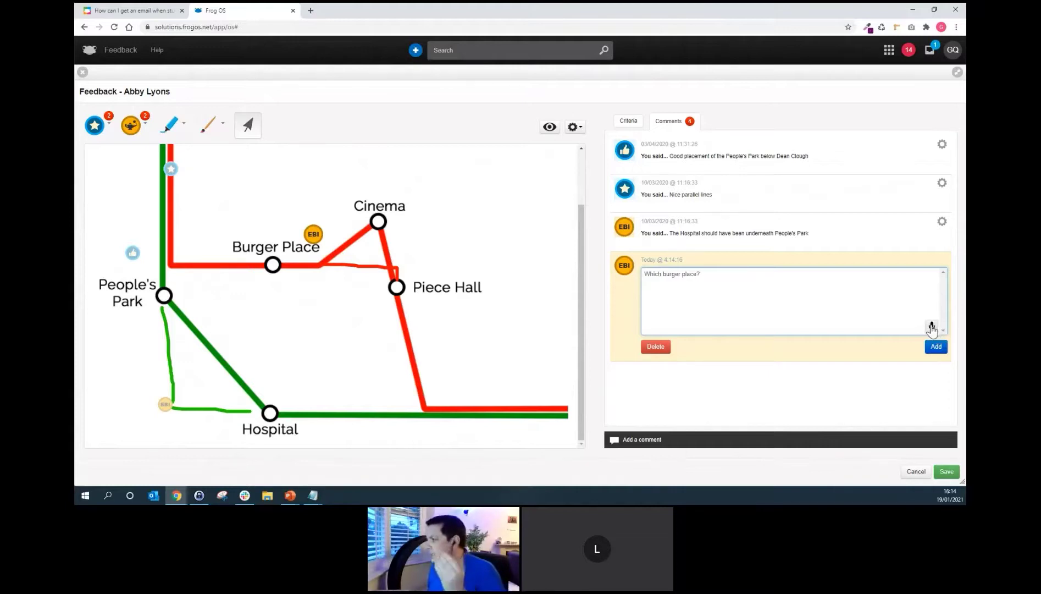
left_click(780, 278)
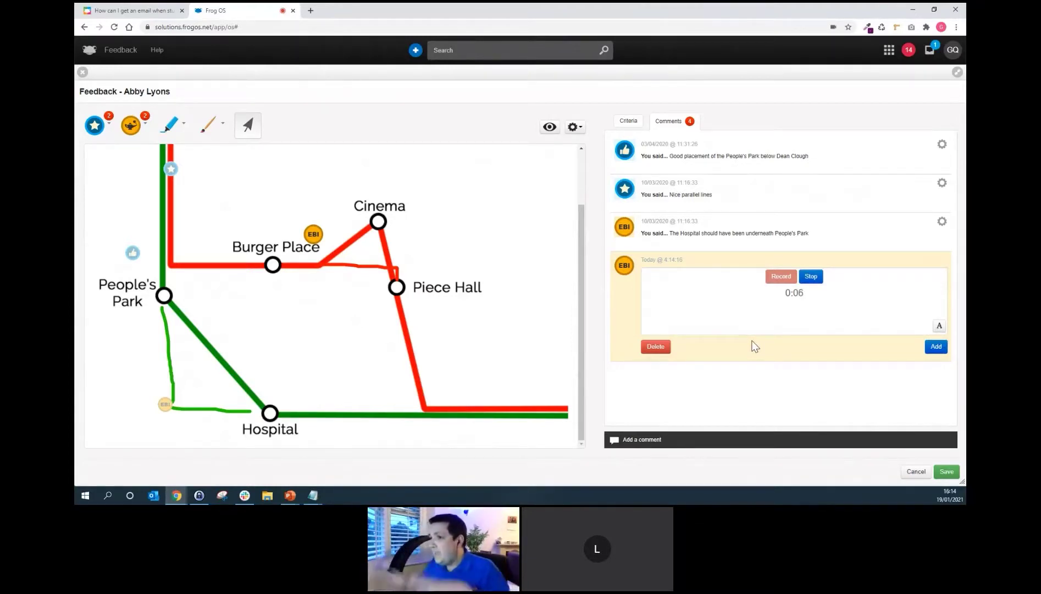
left_click(813, 277)
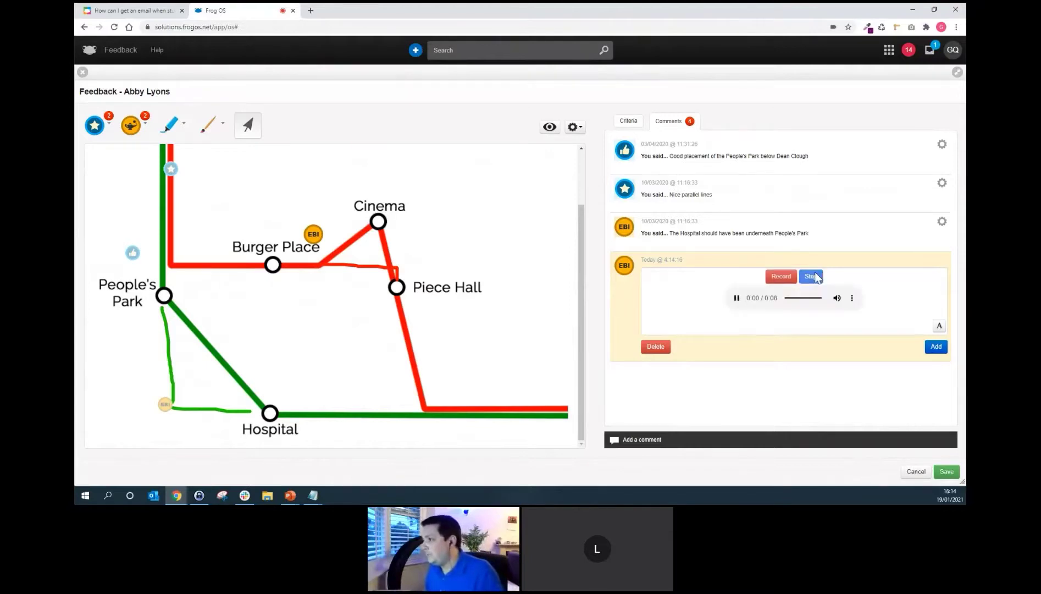
left_click(737, 298)
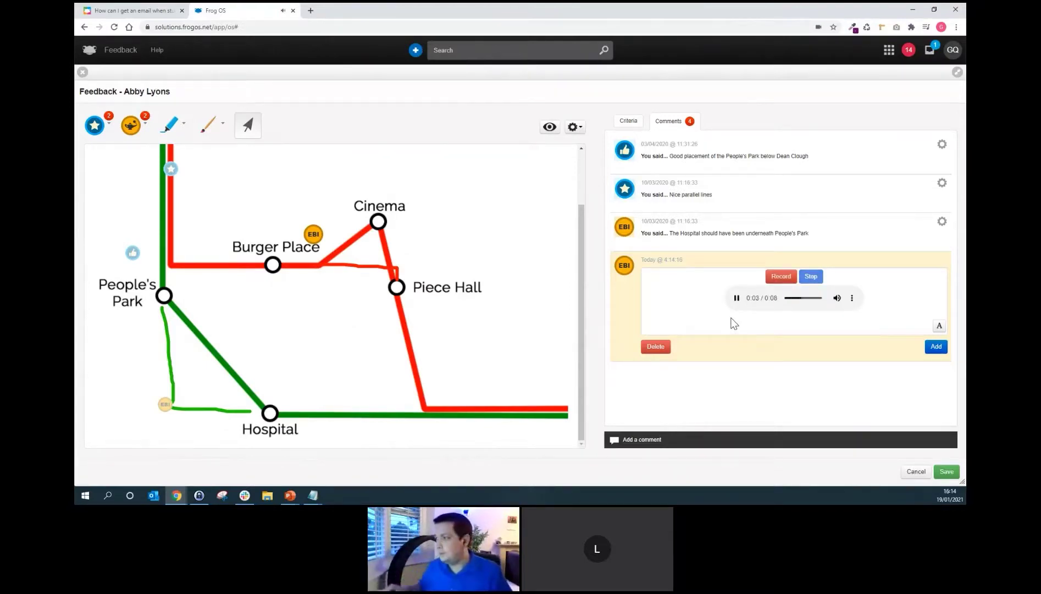
left_click(737, 297)
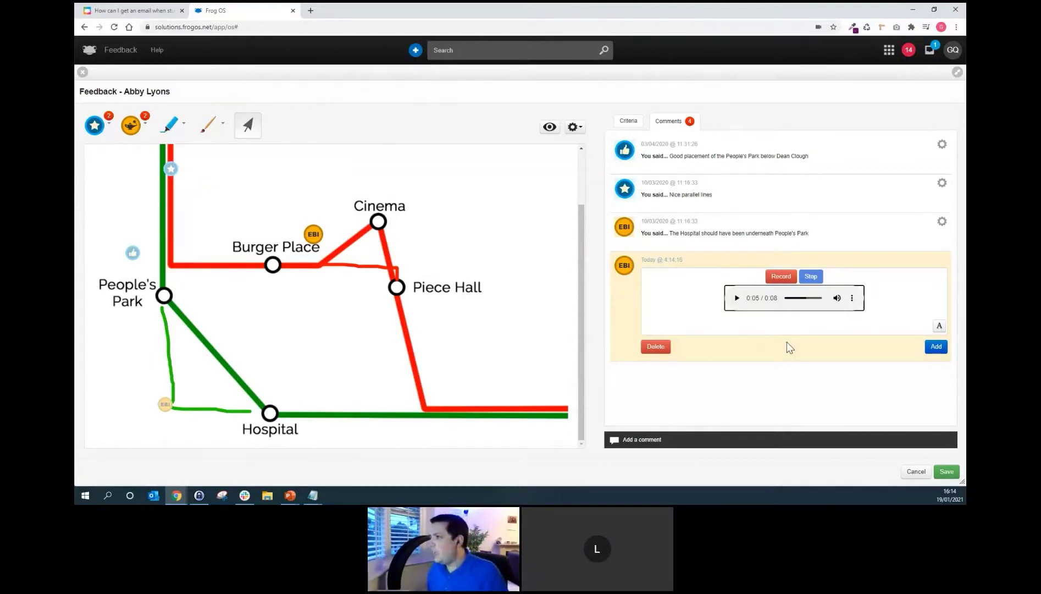
left_click(935, 346)
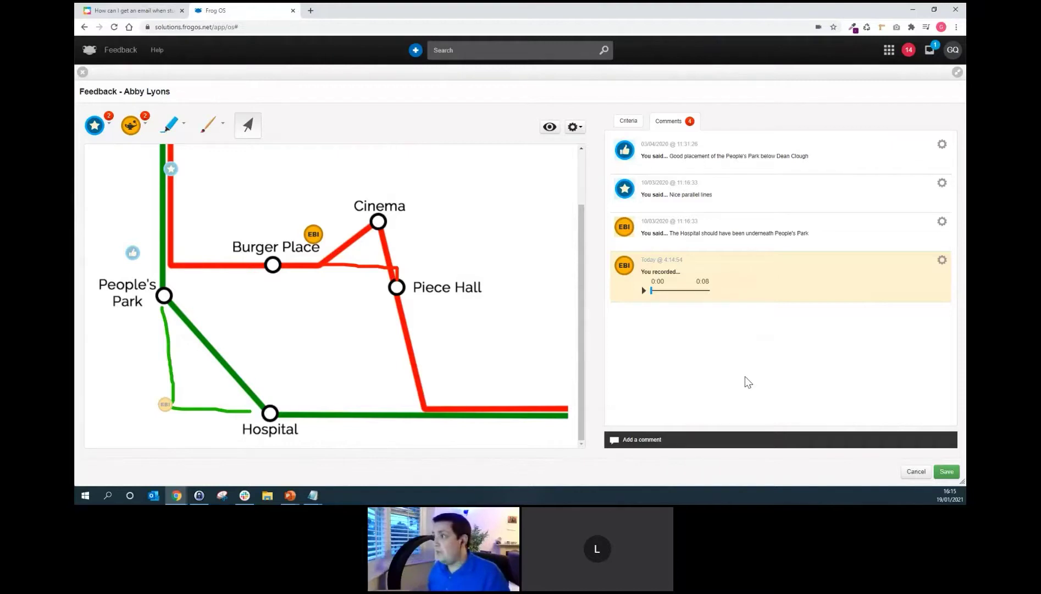
Toggle the map annotations off and on, then close the feedback and discard the changes.
left_click(574, 127)
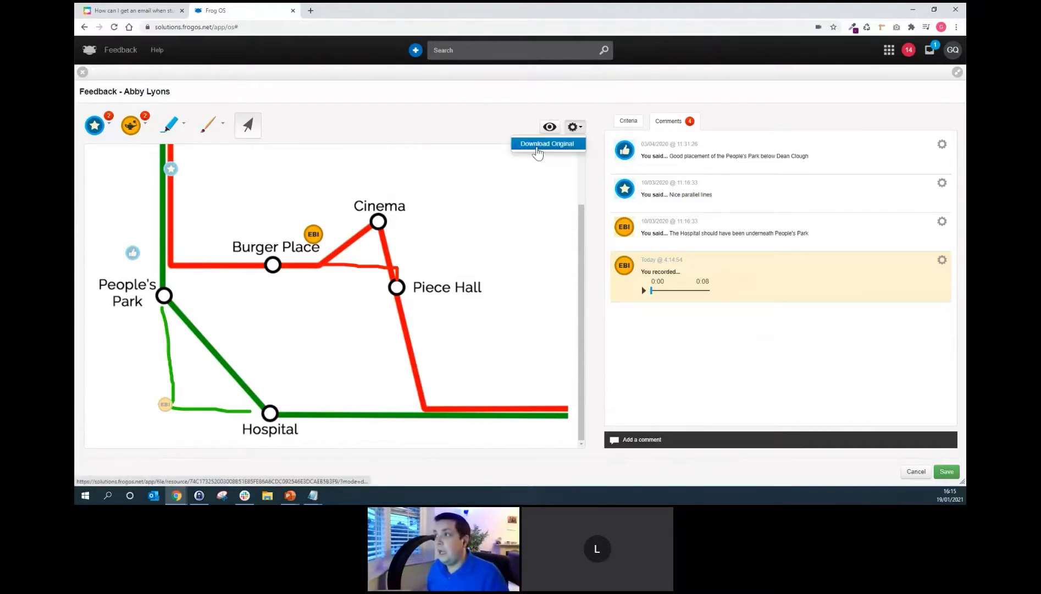
left_click(549, 127)
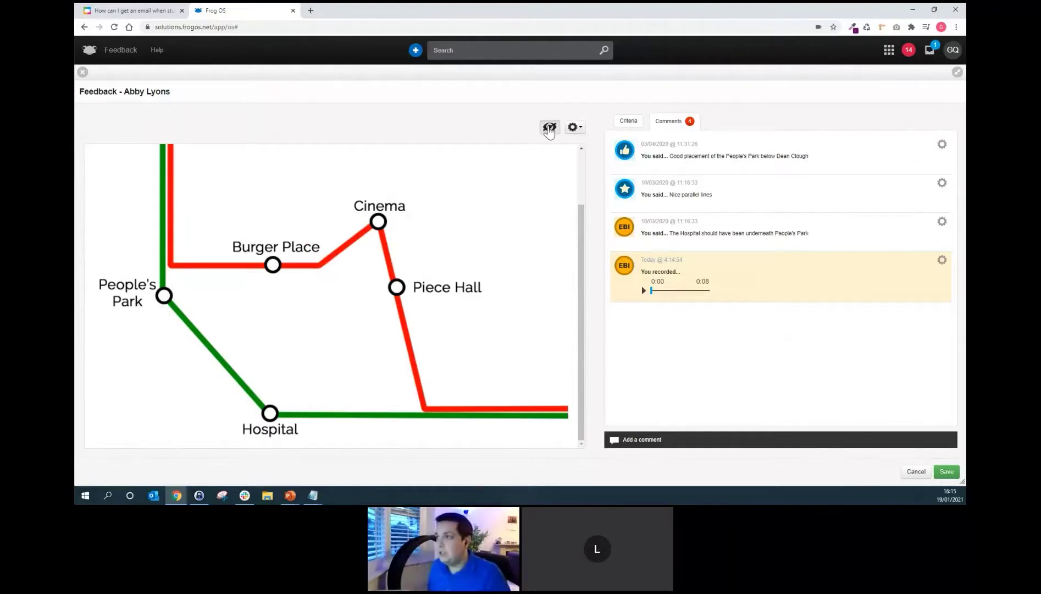
left_click(549, 127)
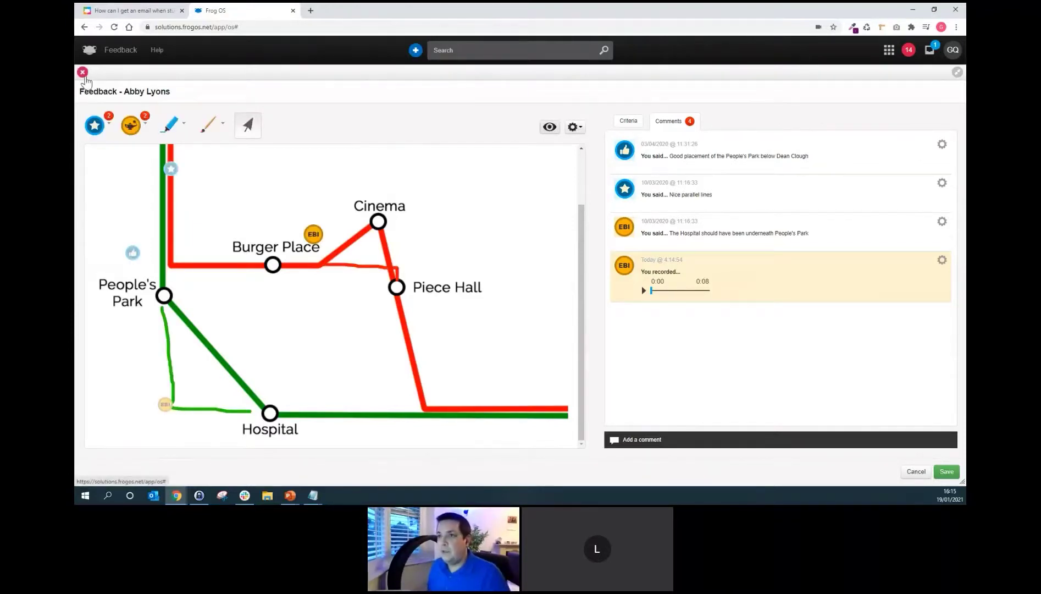
left_click(83, 73)
left_click(553, 156)
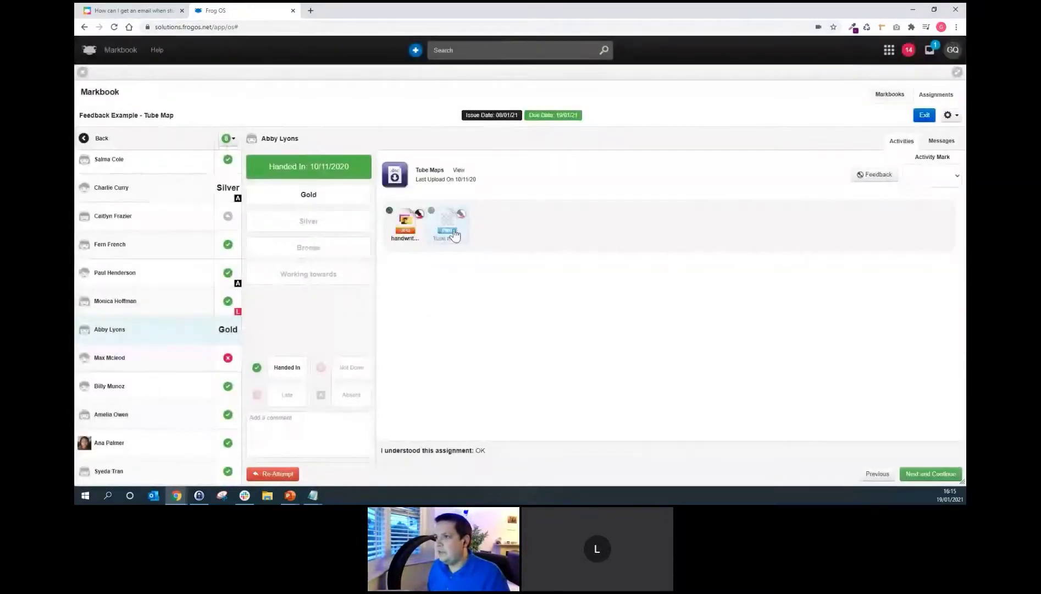
Preview the Tube map image, then open the handwriting example.jpg preview instead.
left_click(449, 228)
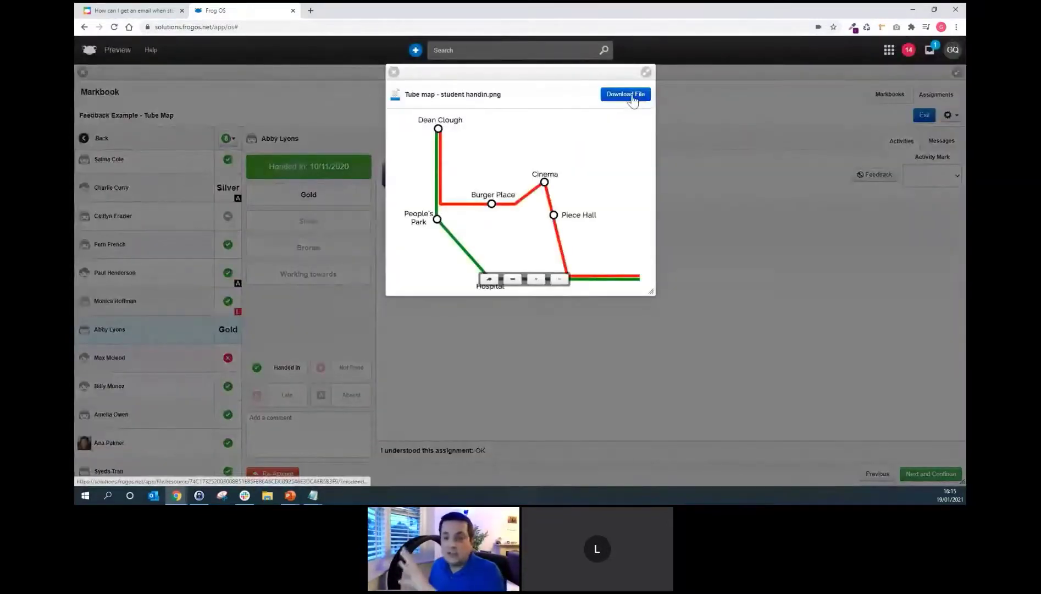
left_click(394, 73)
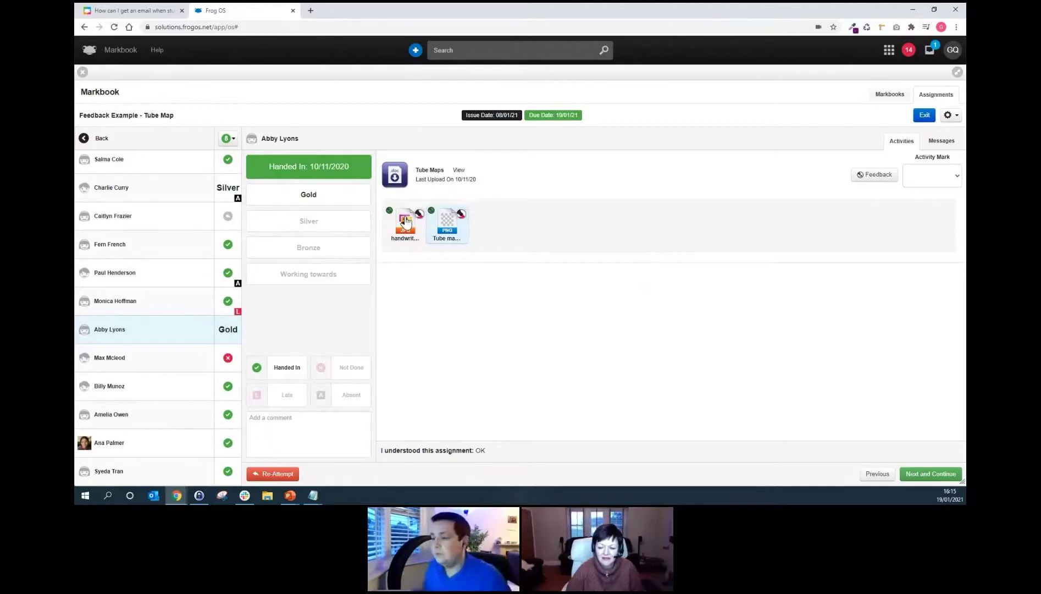
left_click(405, 222)
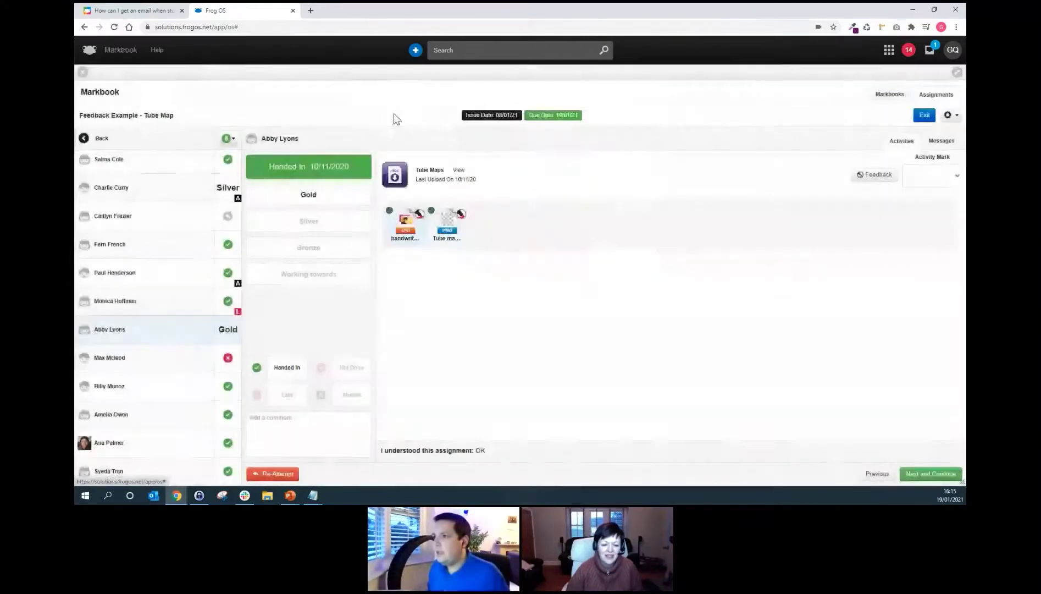
Open feedback on the handwriting submission and draw a red tick near the graph's origin.
left_click(393, 72)
left_click(869, 176)
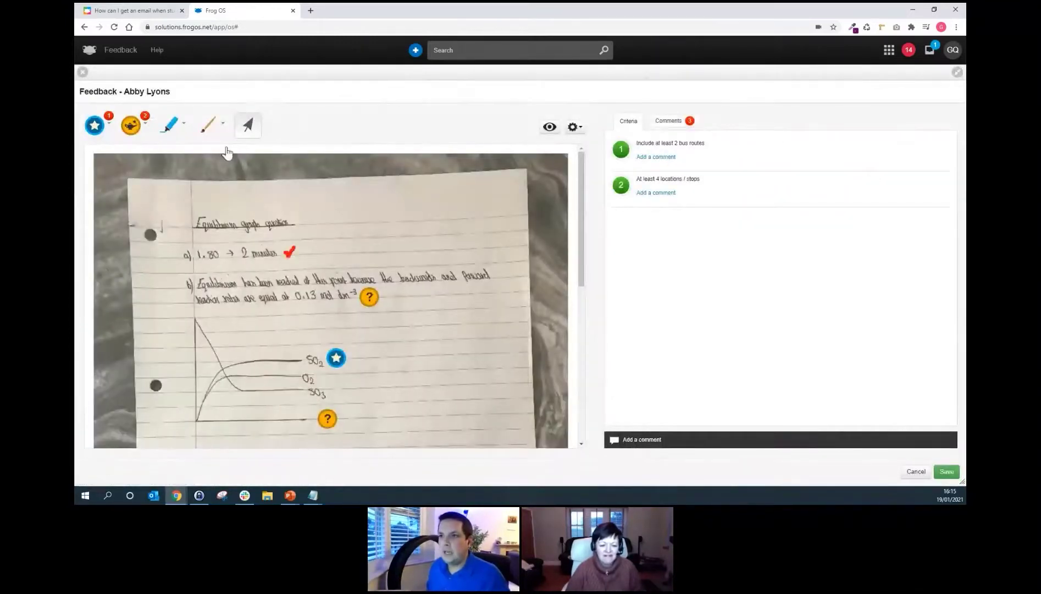
left_click(212, 126)
left_click(208, 165)
mouse_move(188, 411)
left_mouse_down()
mouse_move(192, 421)
mouse_move(210, 394)
left_mouse_up()
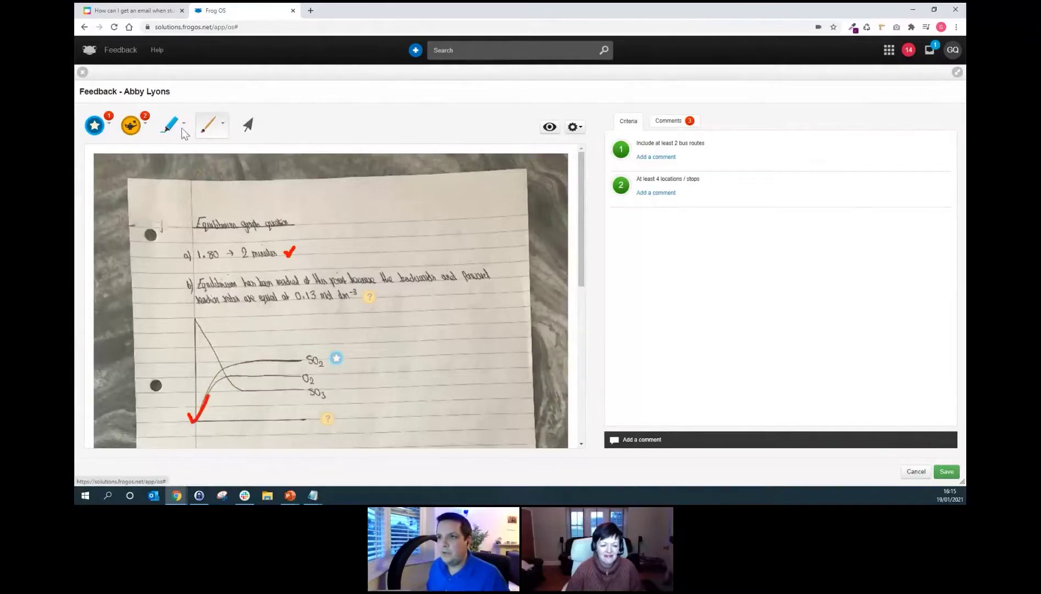
Place a wish sticker beside the graph and start its comment.
left_click(131, 125)
left_click_drag(135, 163, 389, 358)
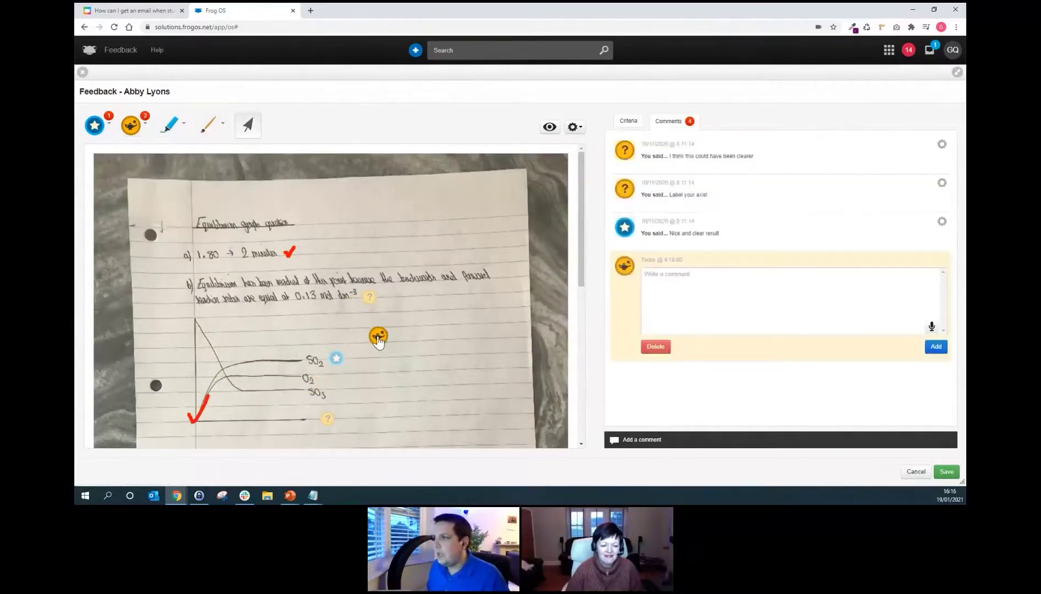
left_click(662, 269)
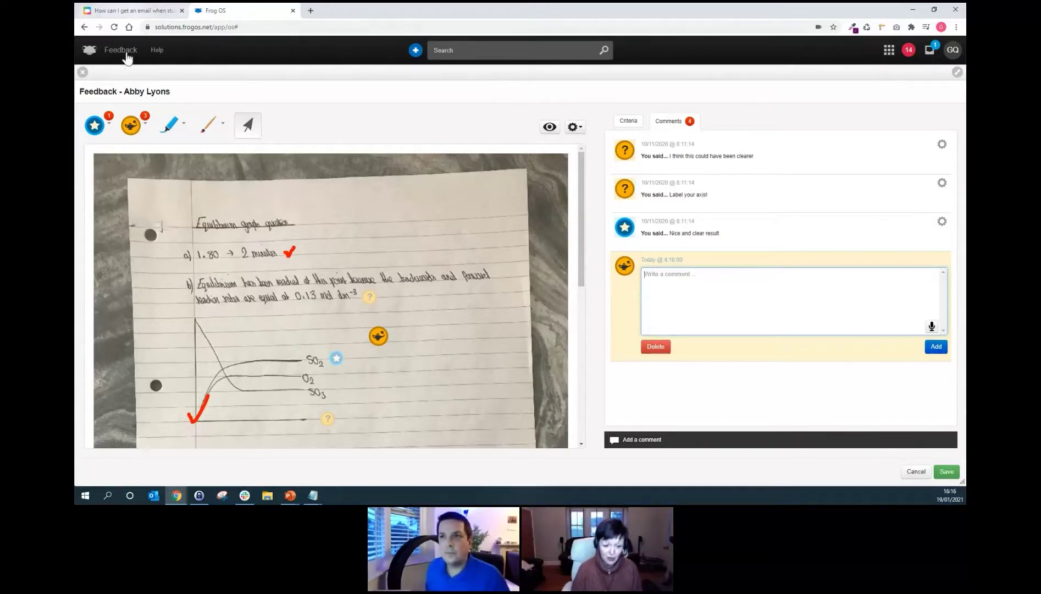
Close the handwriting feedback discarding changes, then bring up the Frog apps list.
left_click(83, 72)
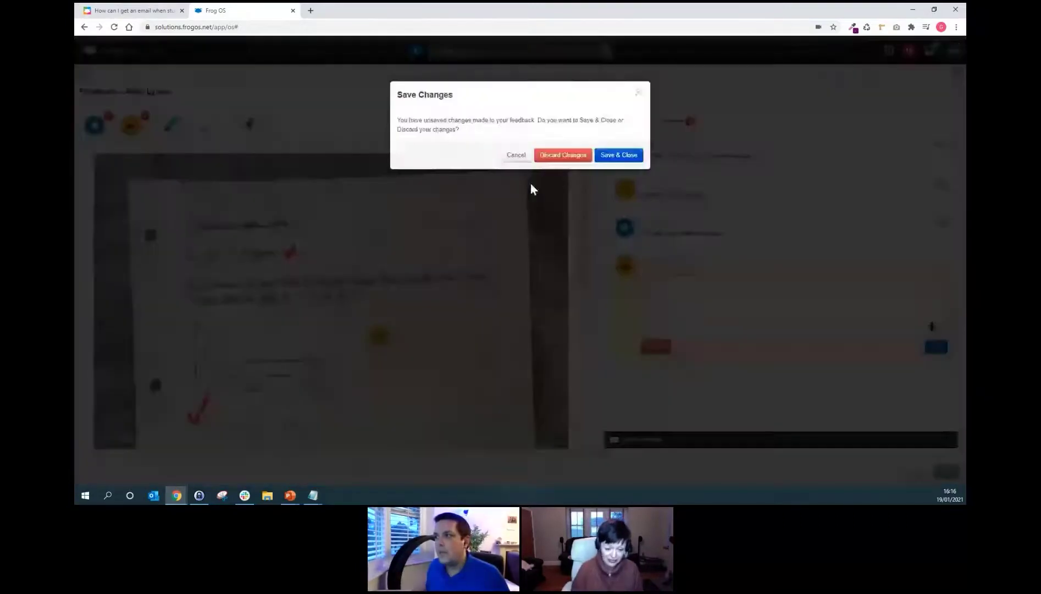
left_click(557, 156)
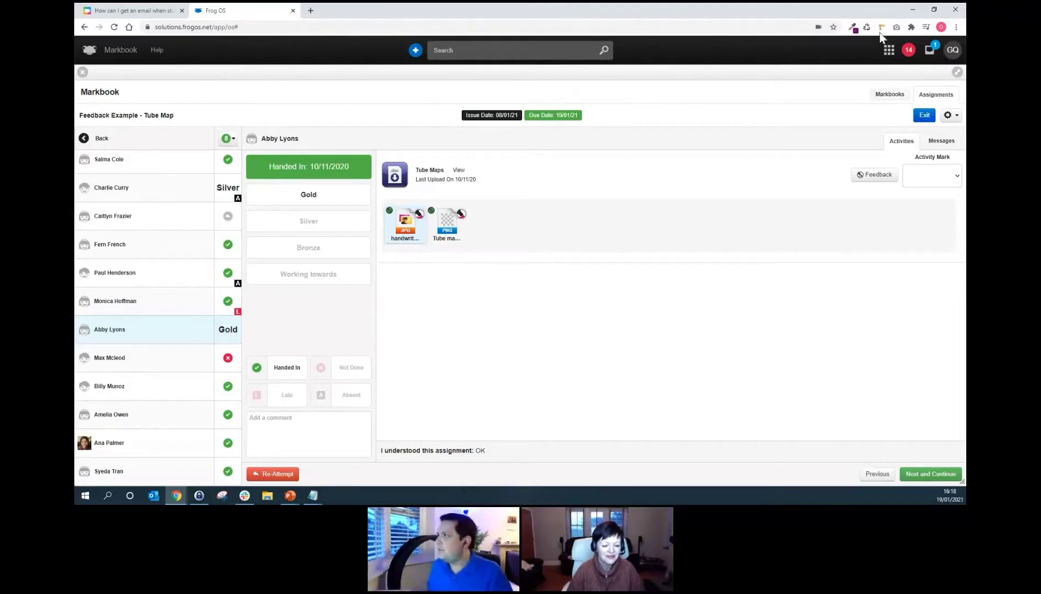
left_click(887, 52)
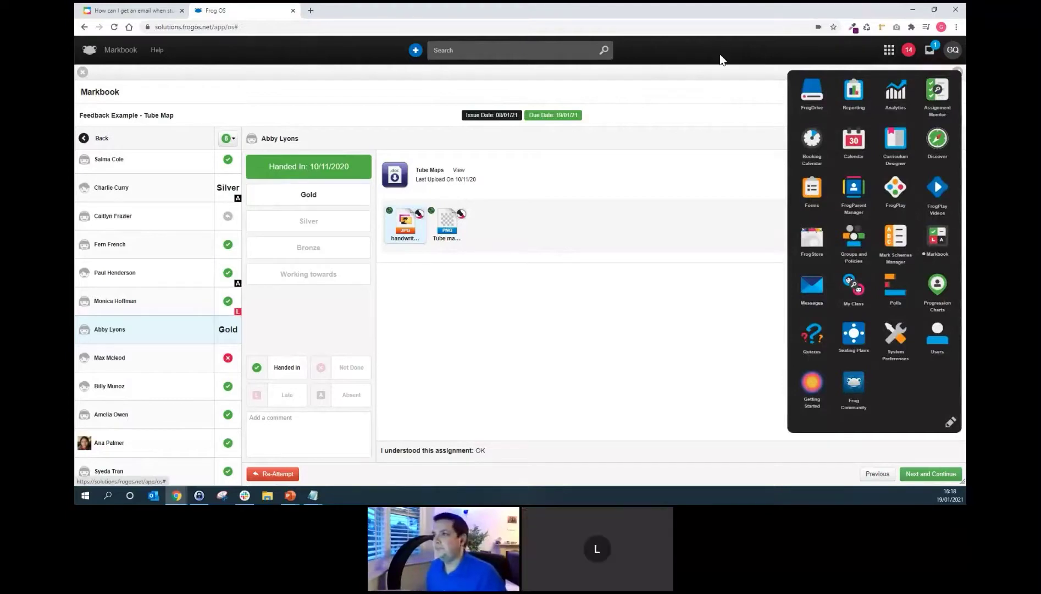
Close Markbook and relaunch it from the apps grid to show All Assignments.
left_click(714, 97)
left_click(84, 74)
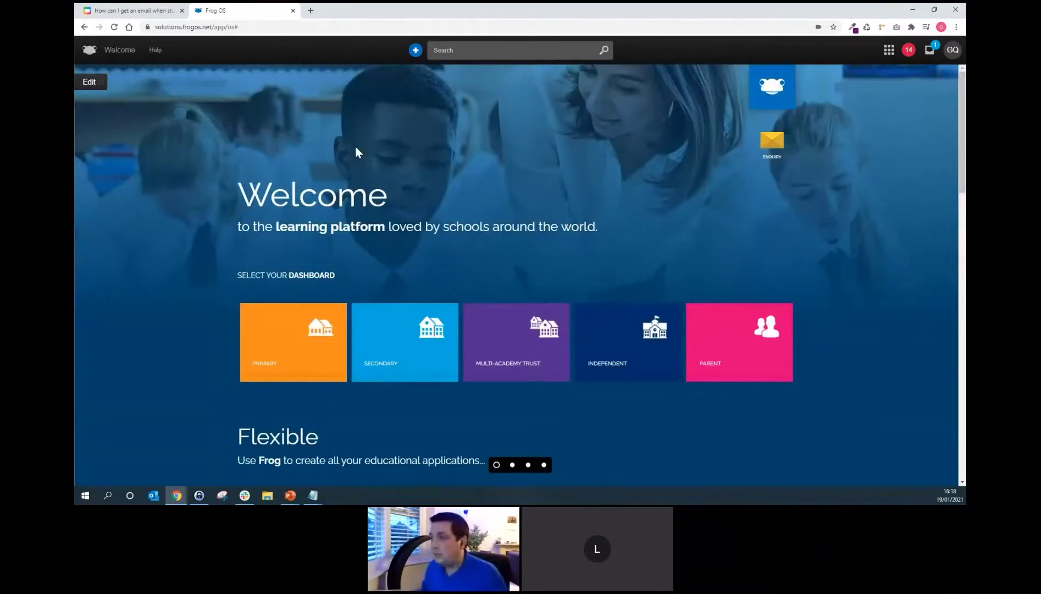
left_click(888, 50)
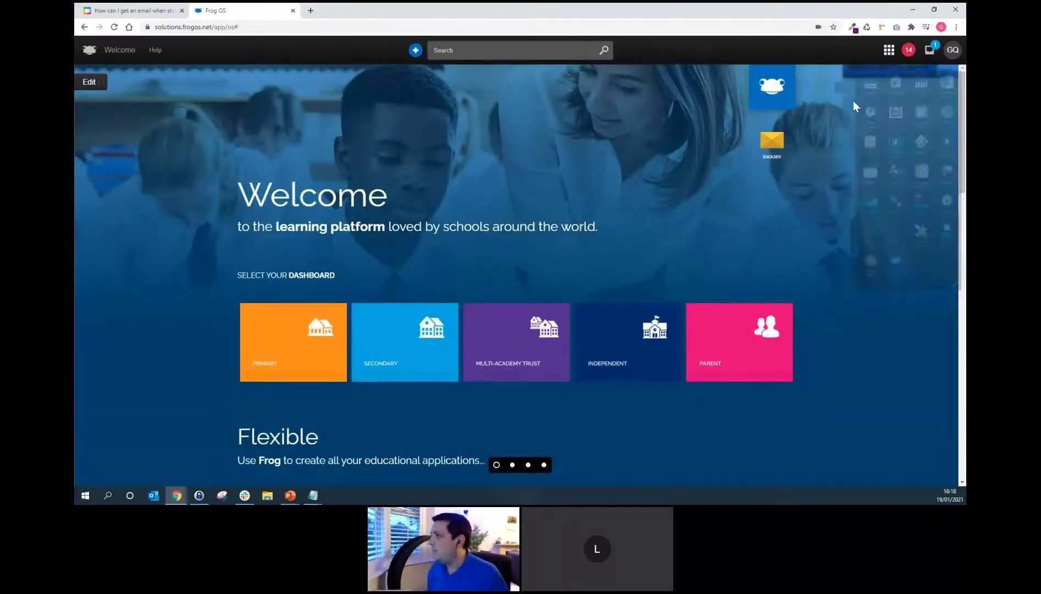
left_click(902, 244)
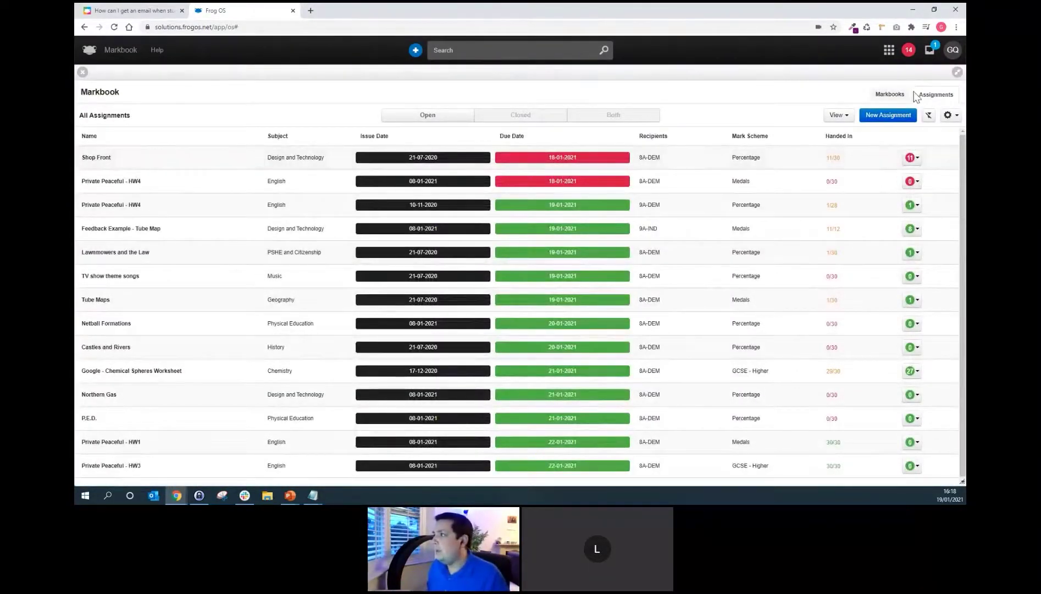
View the 8A-IND markbook from the Markbooks list, then close Markbook.
left_click(896, 95)
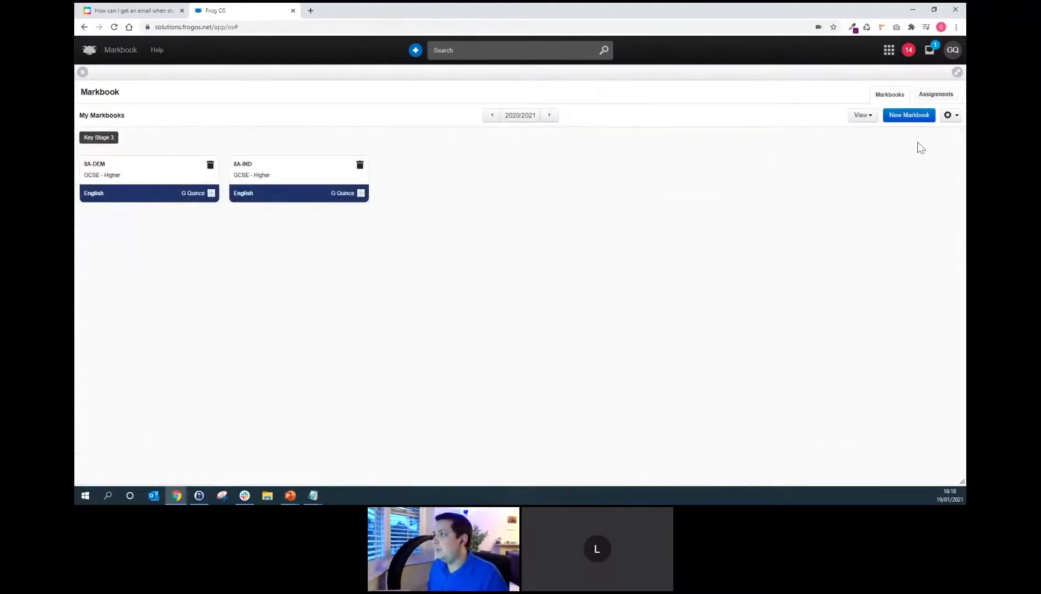
left_click(949, 114)
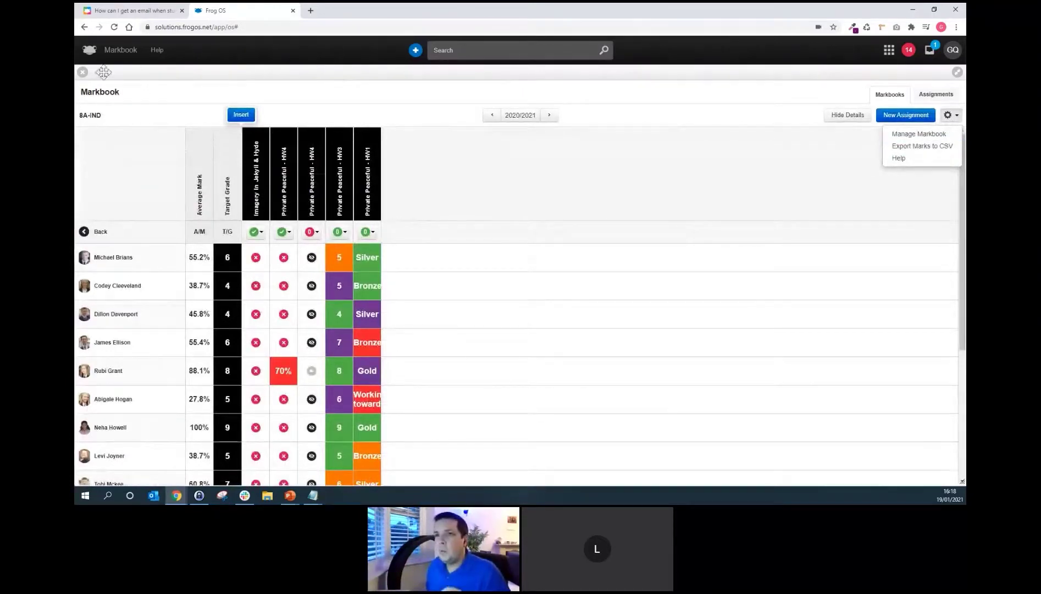
left_click(83, 73)
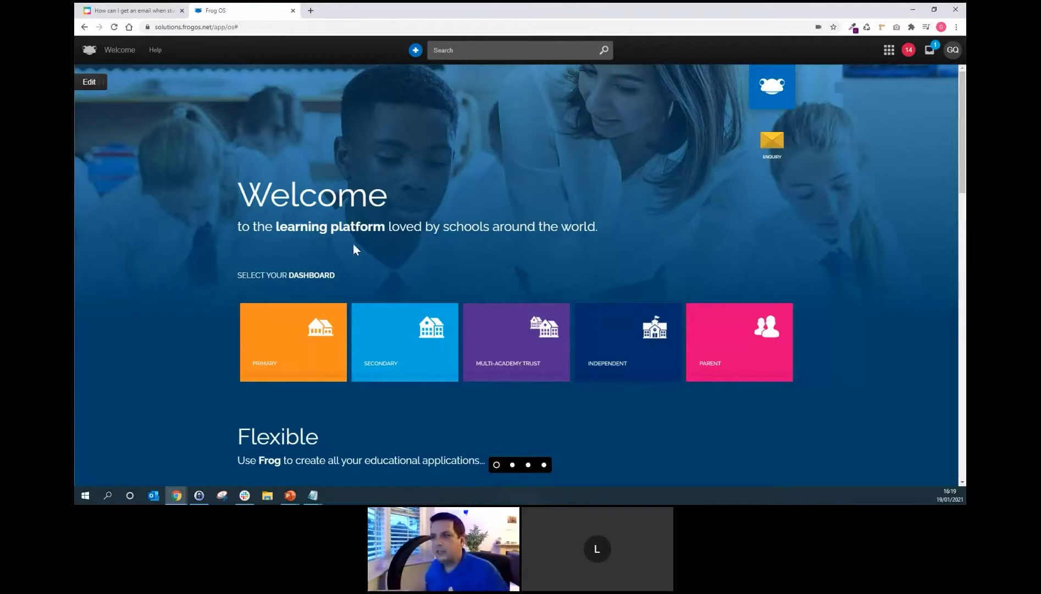
Launch Assignment Monitor from the Frog apps grid to show the Homework Report graph.
left_click(888, 50)
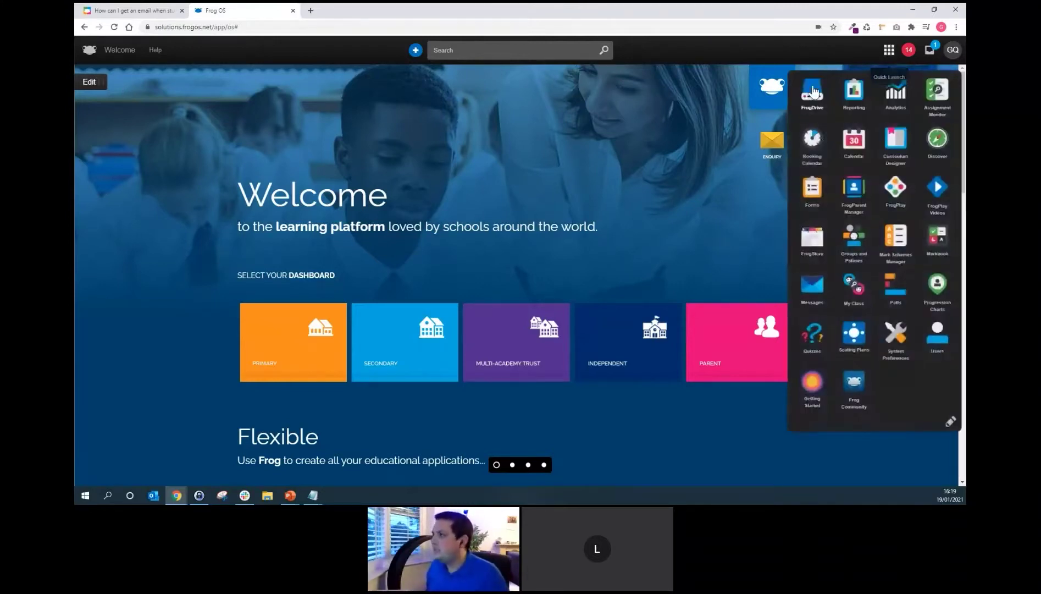
left_click(937, 92)
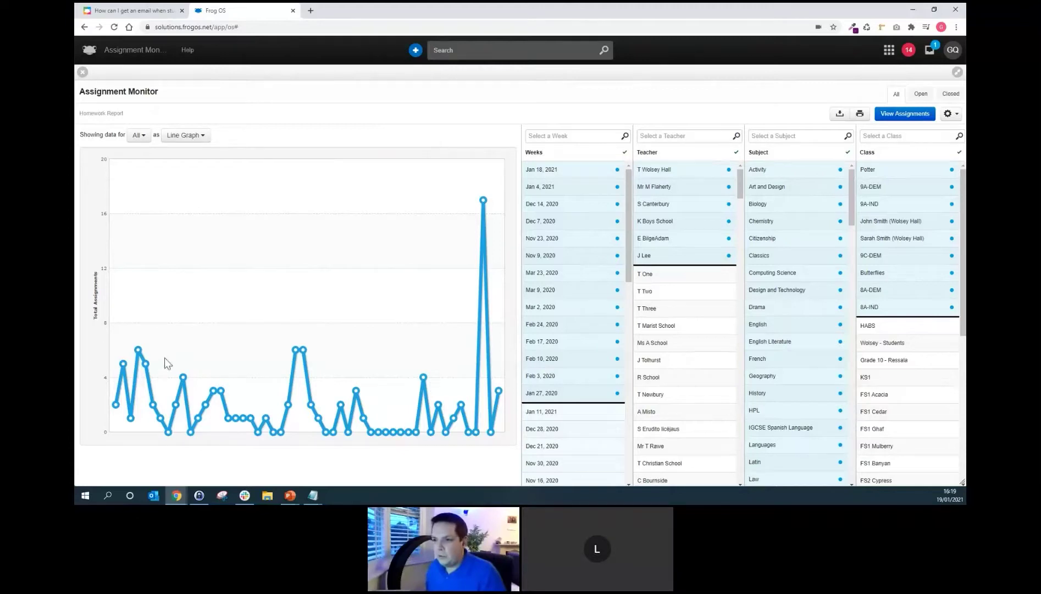
mouse_move(484, 202)
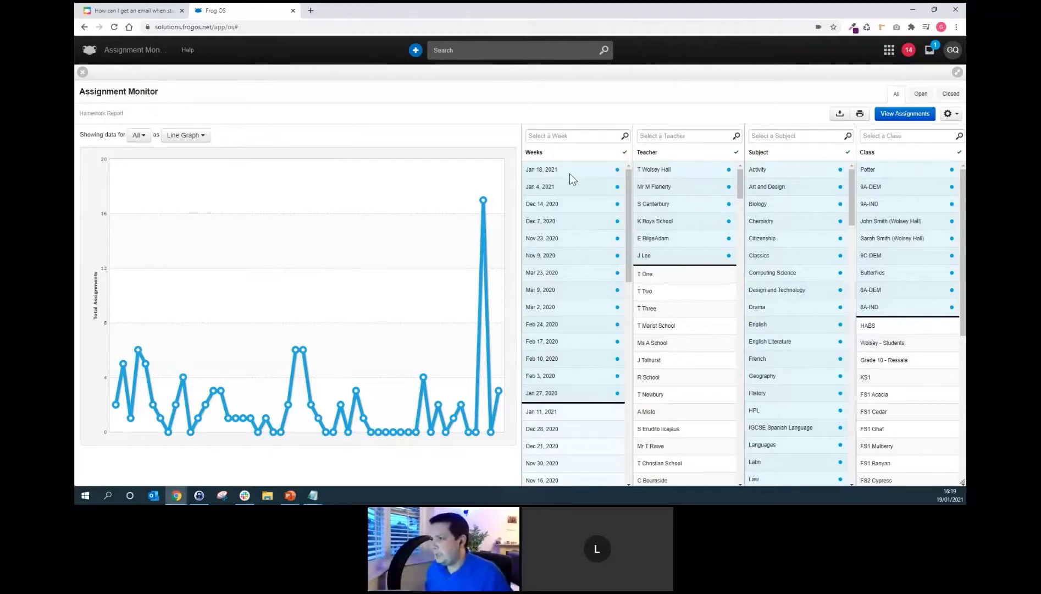
Select the five weeks from Nov 23, 2020 to Jan 18, 2021 and show homework as a doughnut graph by subject.
left_click_drag(569, 172, 584, 254)
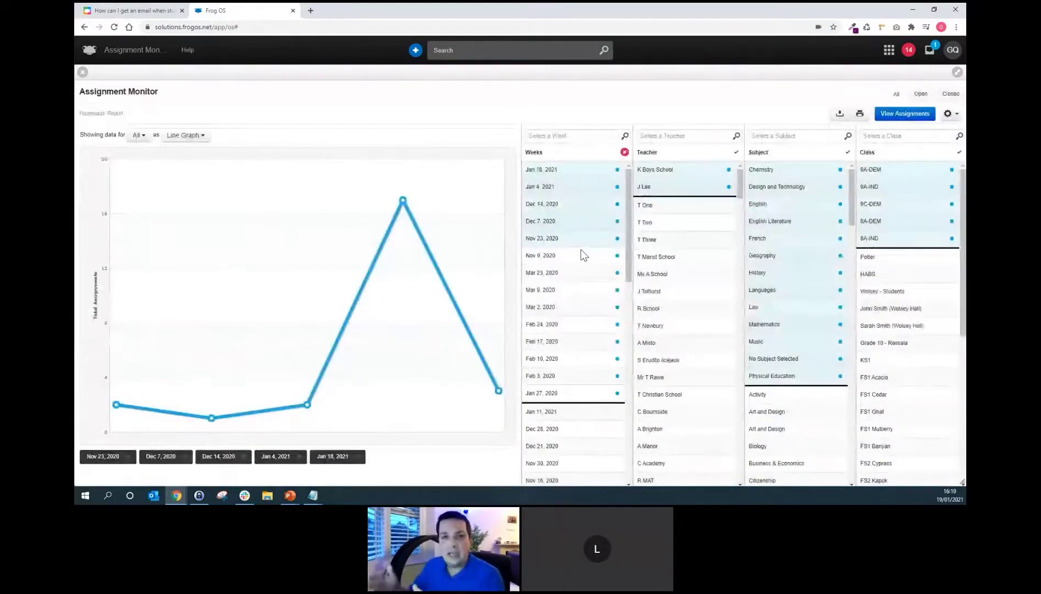
left_click(197, 138)
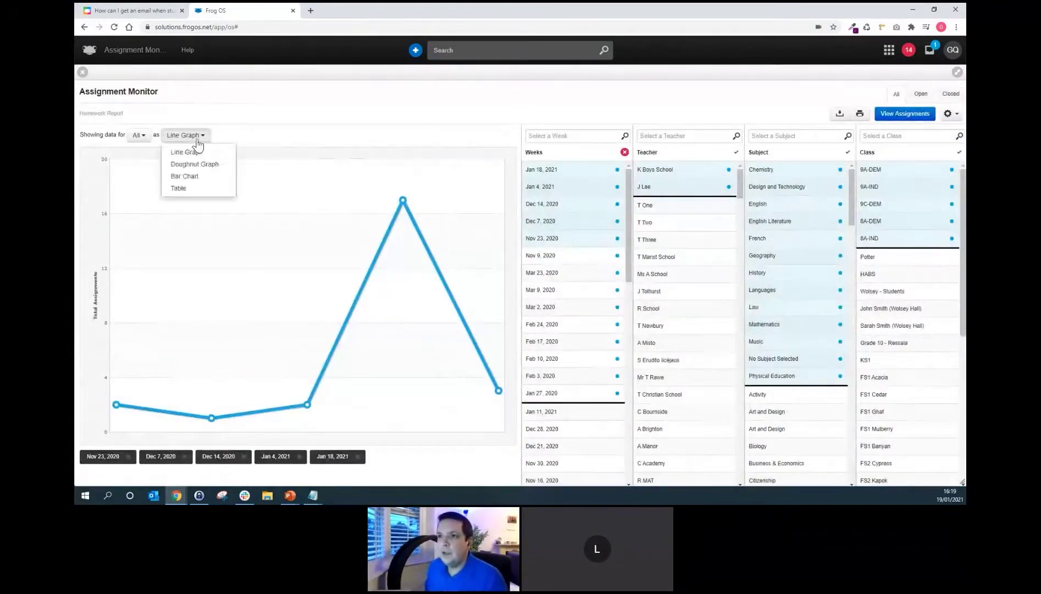
left_click(215, 164)
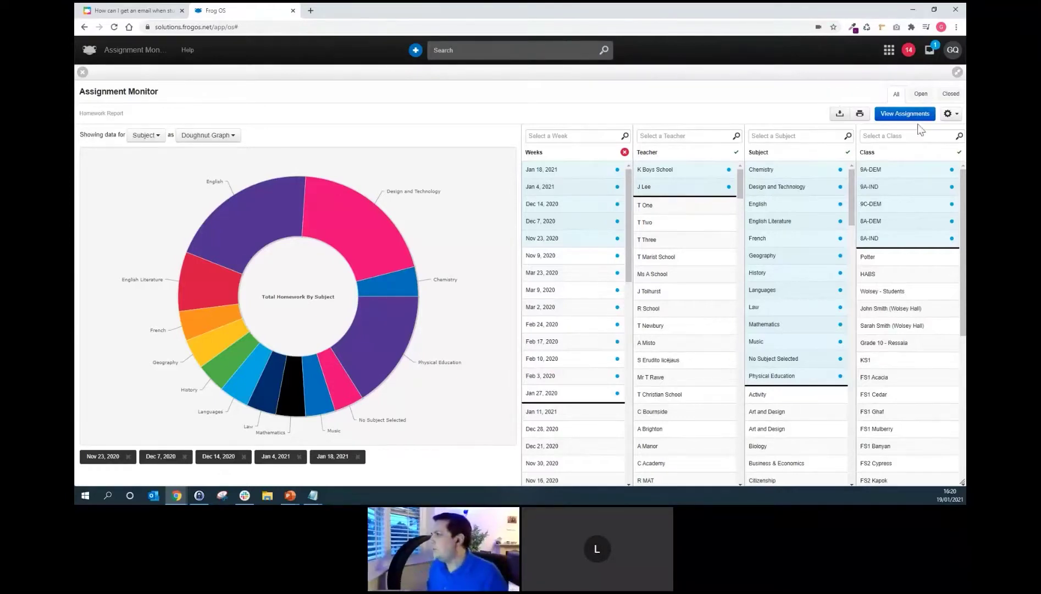
Check the graph's export options, then switch the subject chart to a bar chart.
left_click(950, 114)
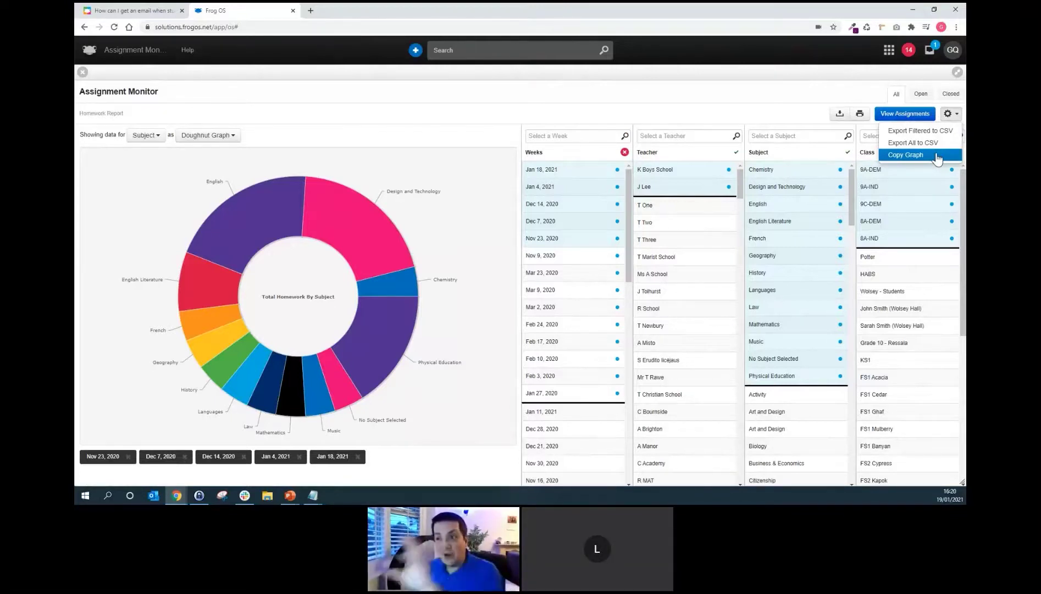
left_click(210, 137)
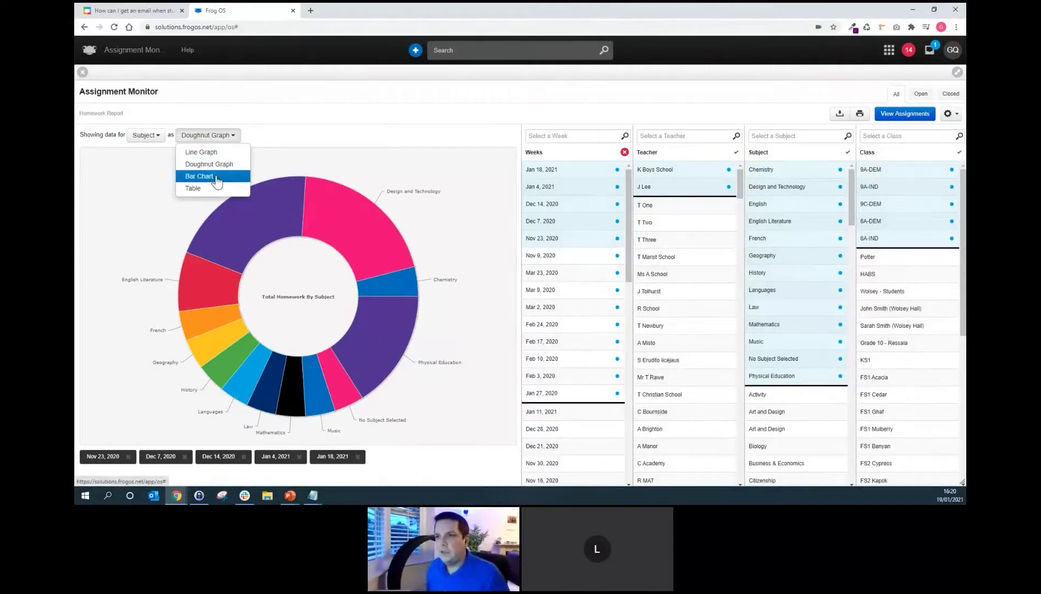
left_click(217, 180)
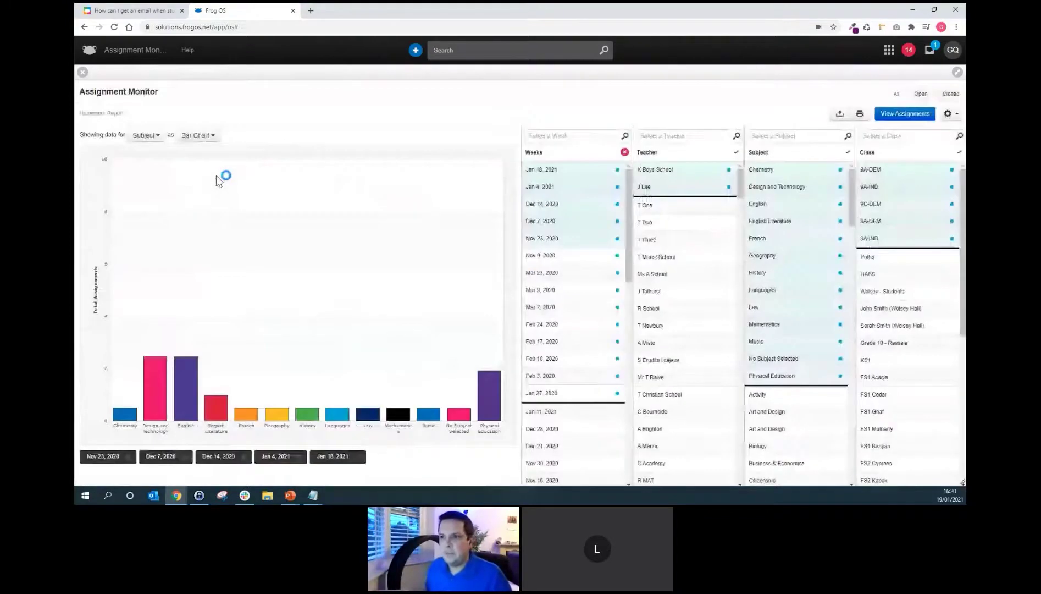
Clear the selected weeks filter and list all assignments behind the report.
left_click(152, 134)
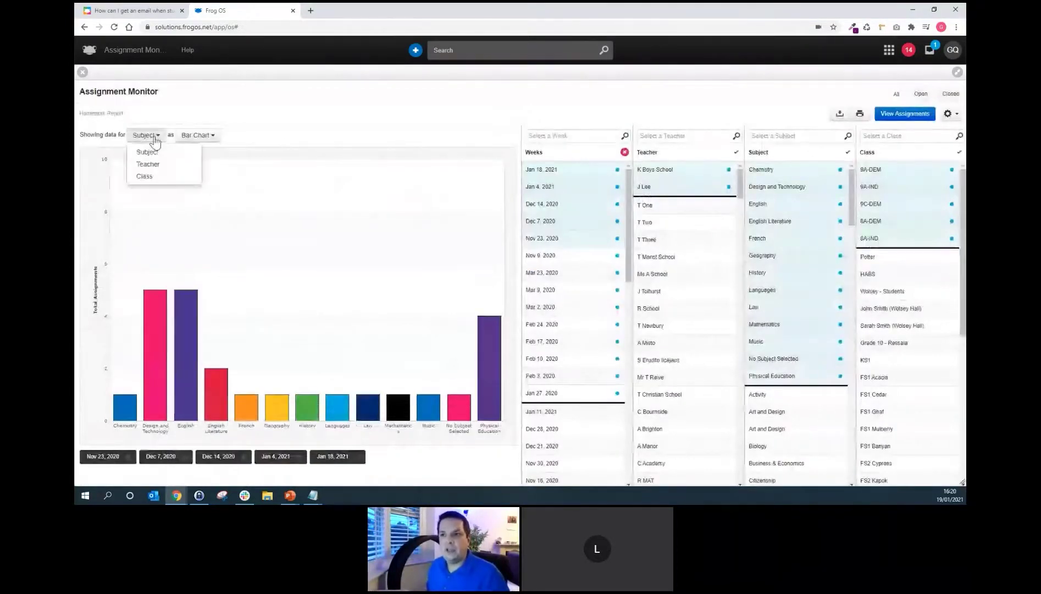
left_click(387, 153)
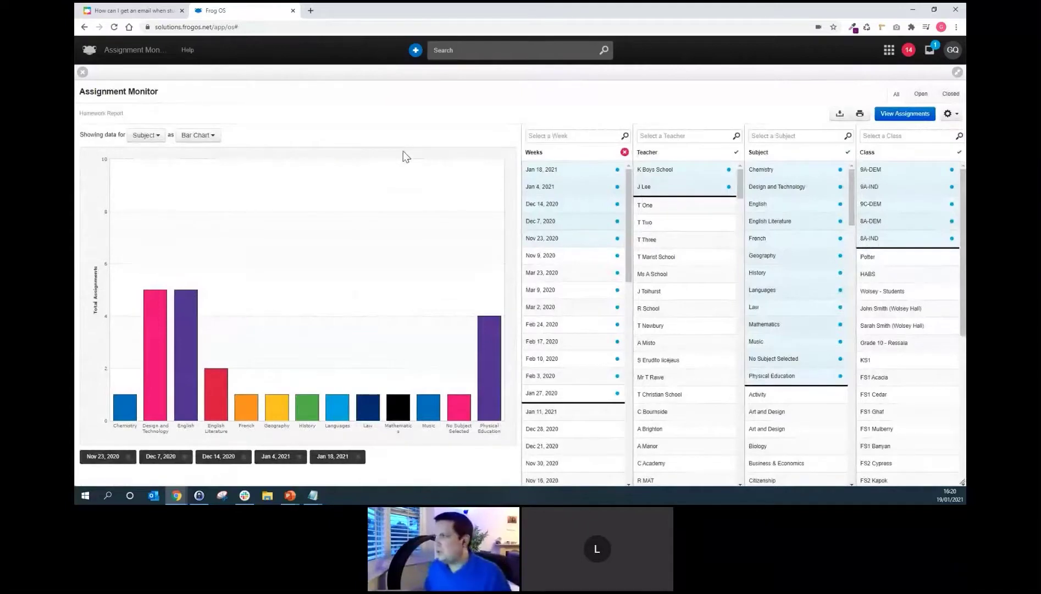
left_click(625, 153)
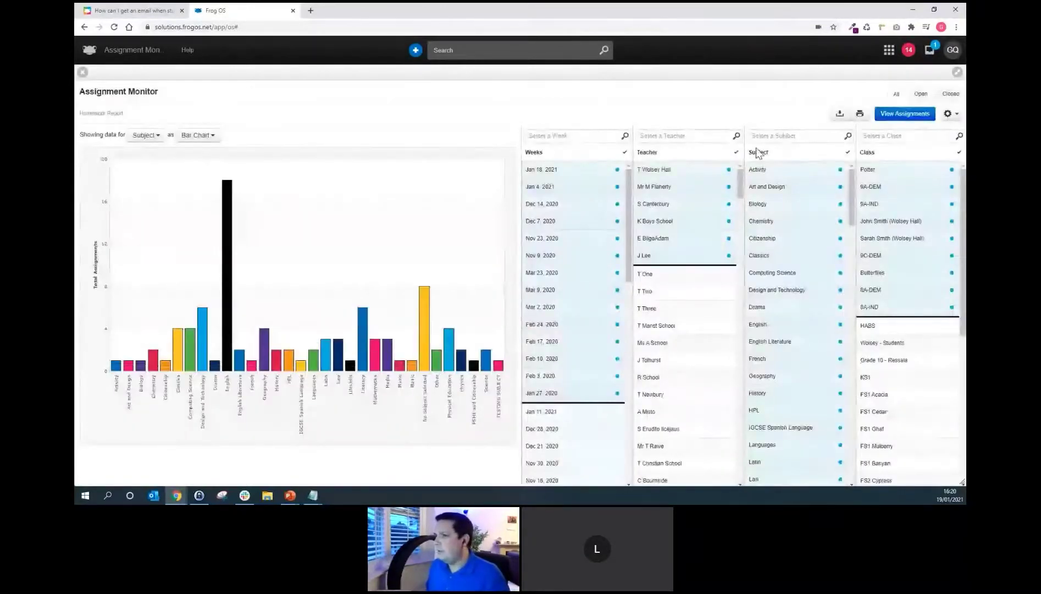
left_click(908, 117)
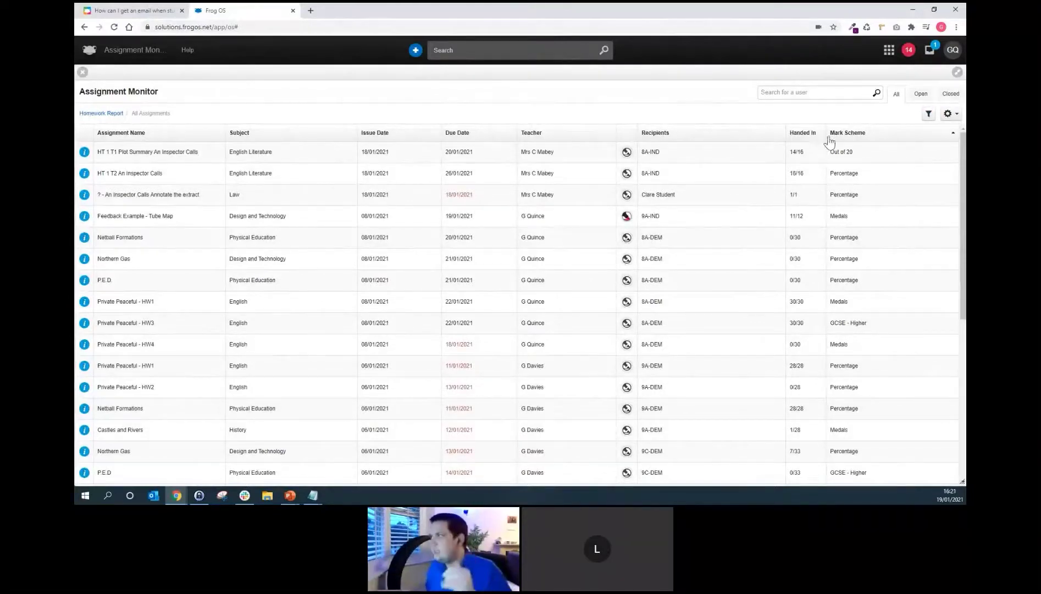
Filter the assignments table by Subject to English, replacing an initial French choice.
left_click(929, 116)
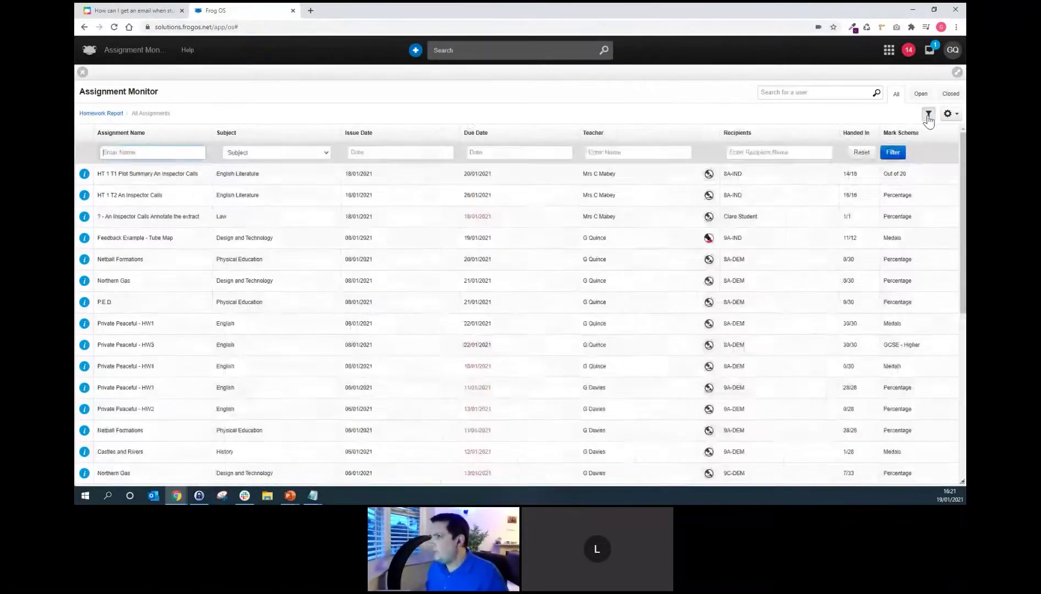
left_click(268, 154)
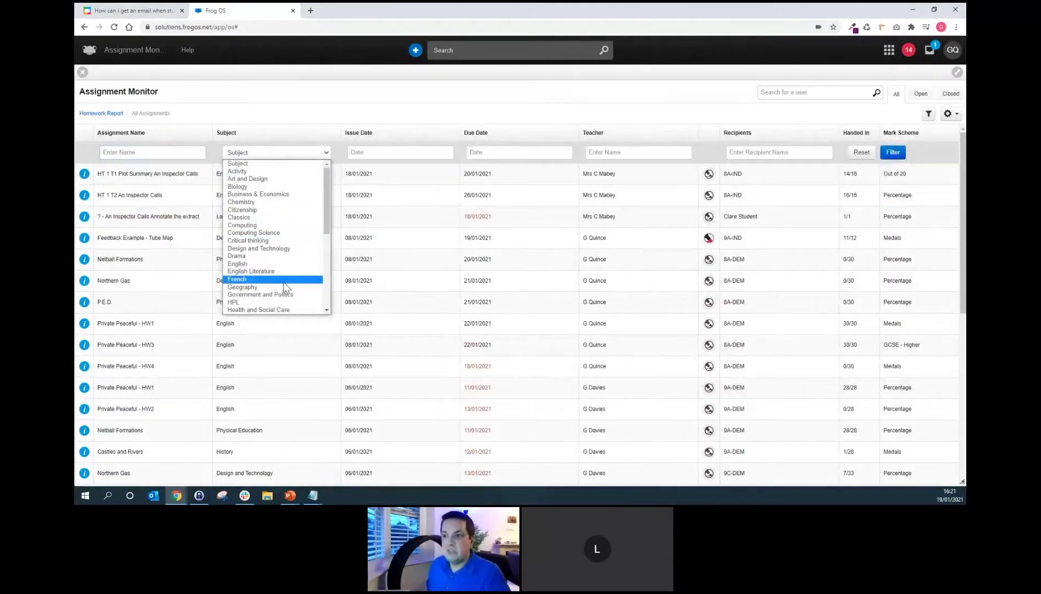
left_click(285, 279)
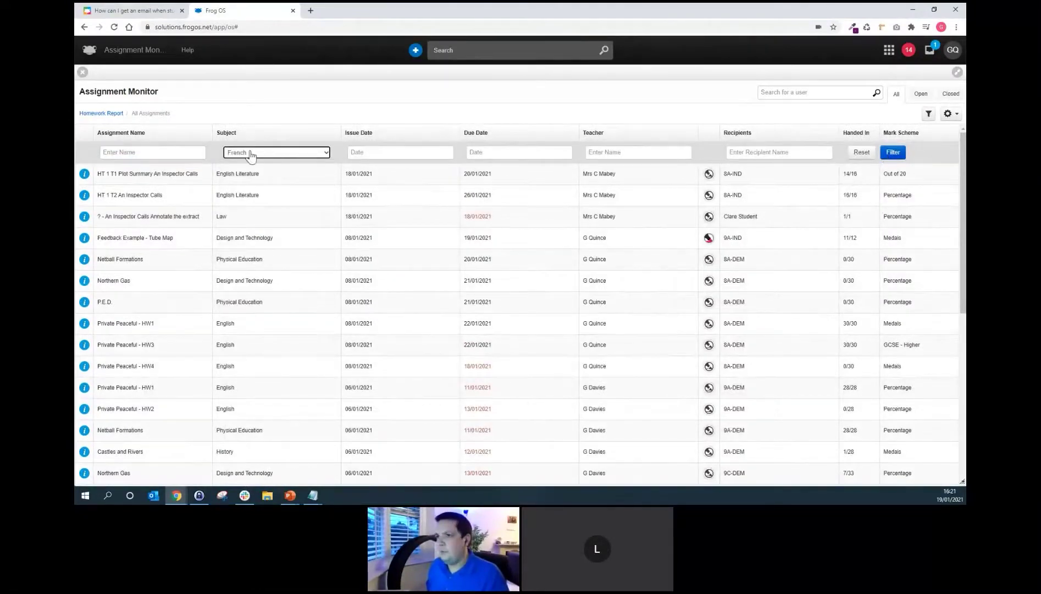
left_click(248, 153)
left_click(261, 269)
left_click(892, 152)
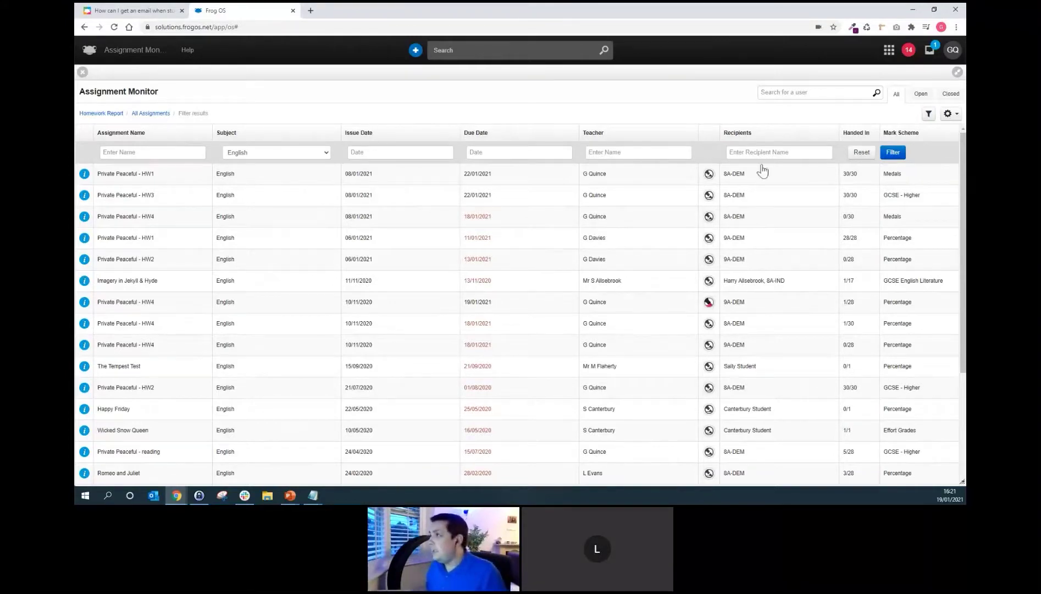
Search for the student by name and open her page of nine open assignments.
left_click(791, 92)
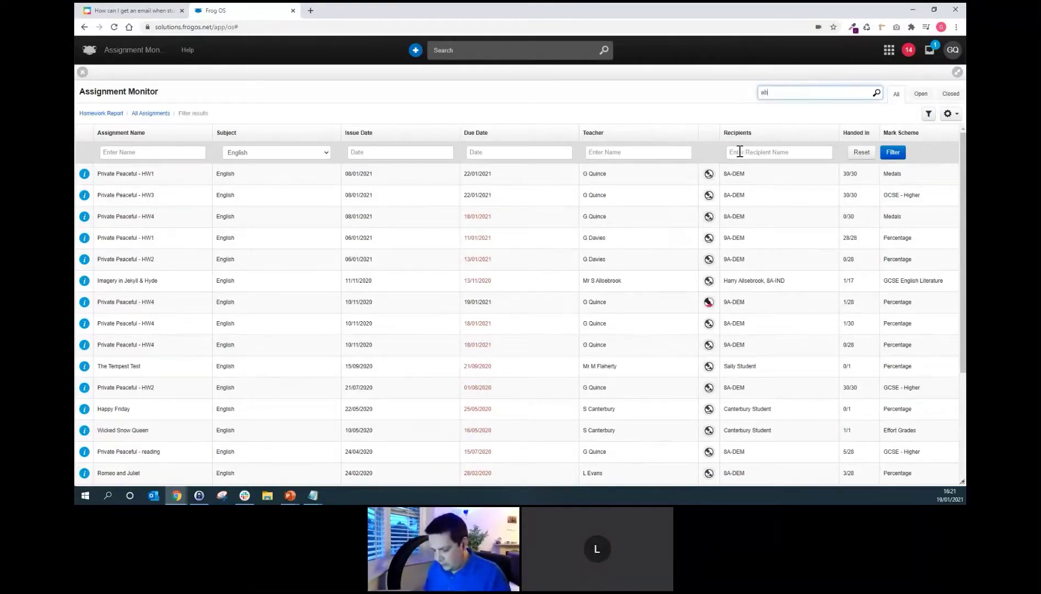
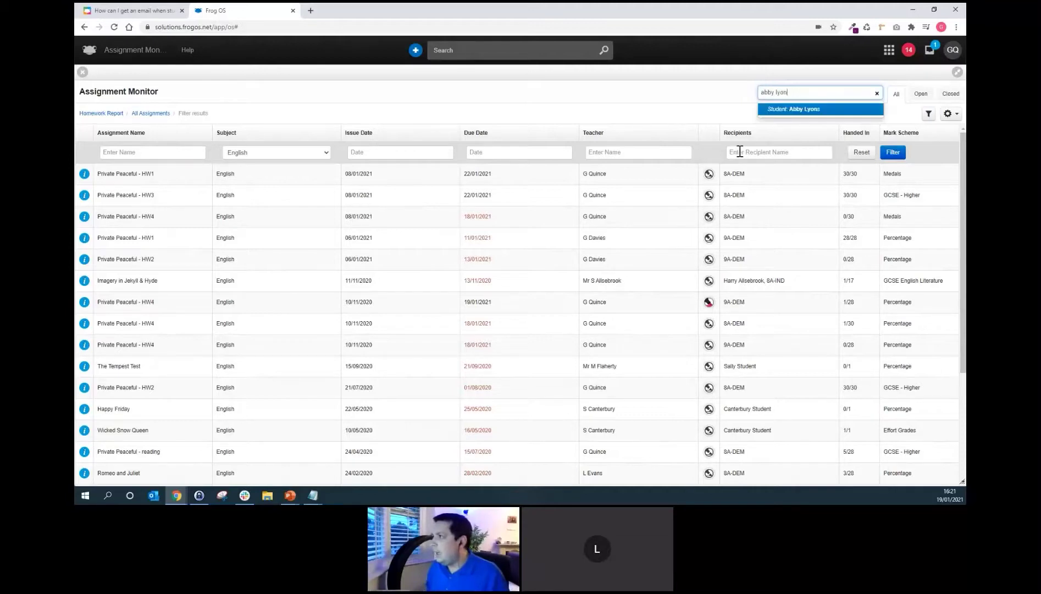
left_click(785, 110)
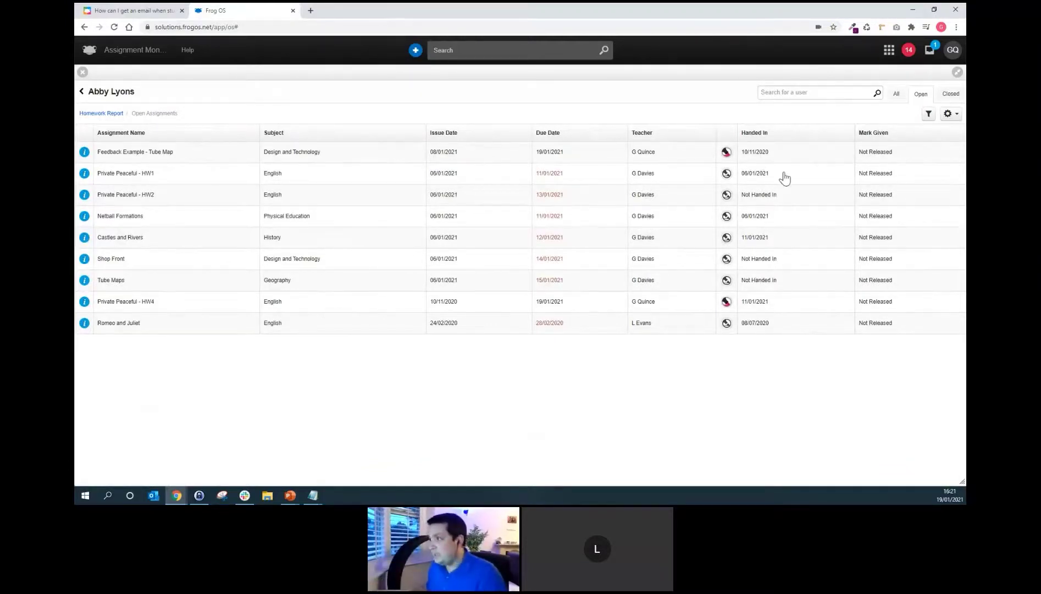
left_click(677, 153)
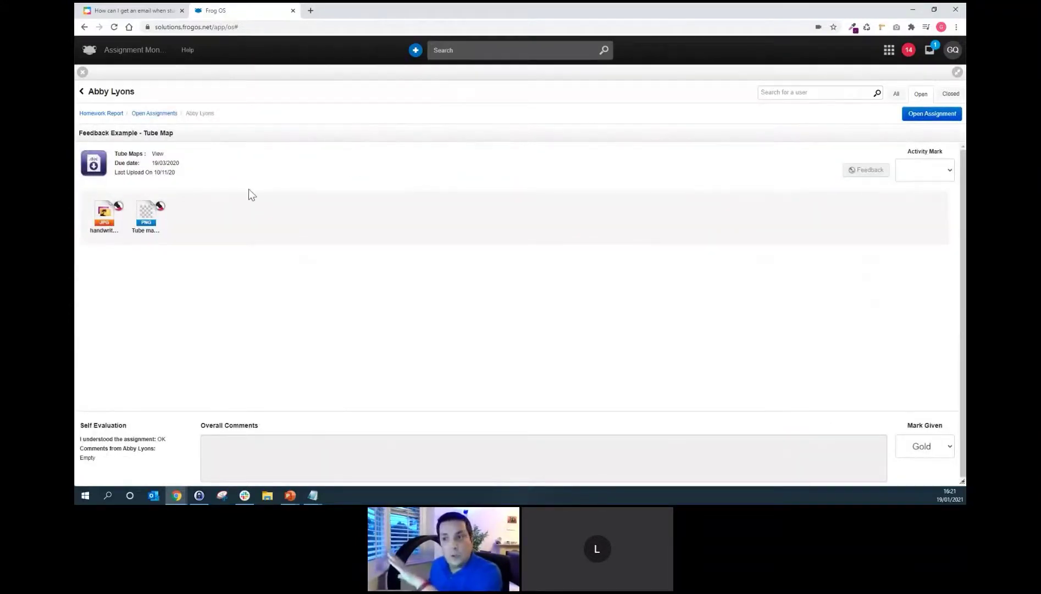
left_click(924, 116)
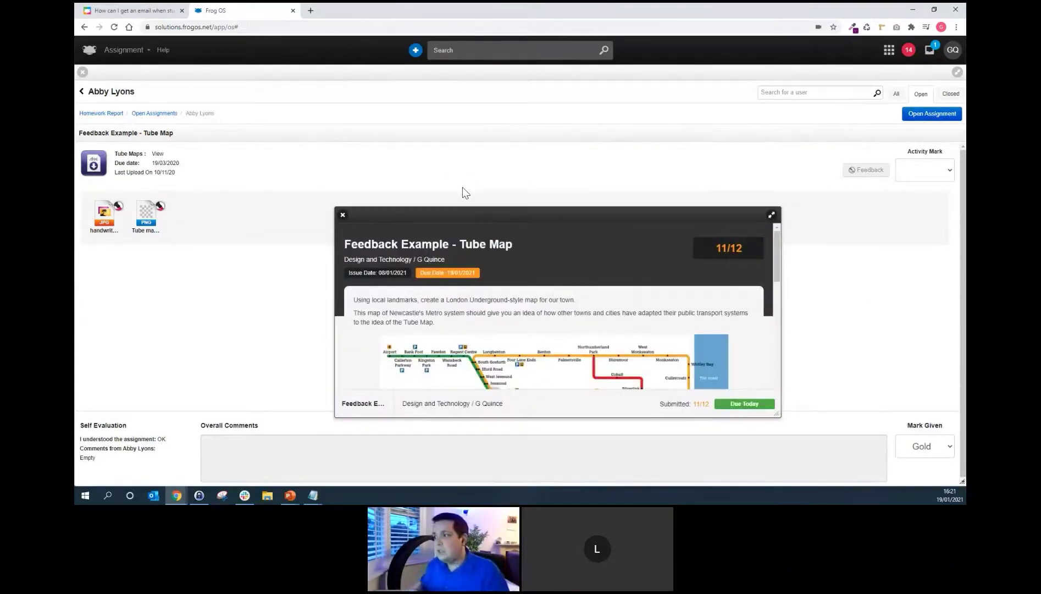
left_click(771, 215)
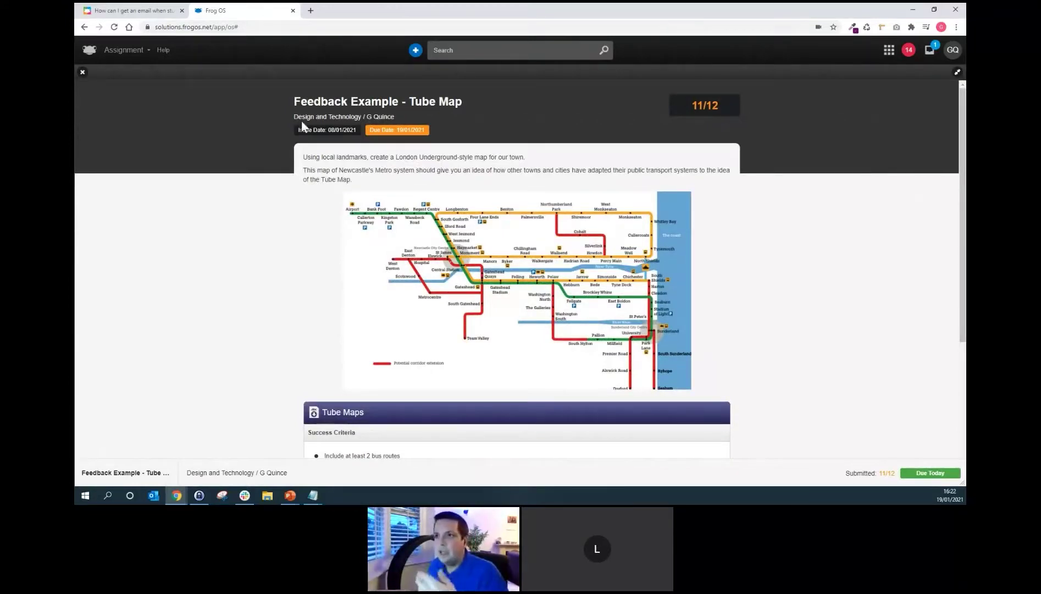
left_click(83, 73)
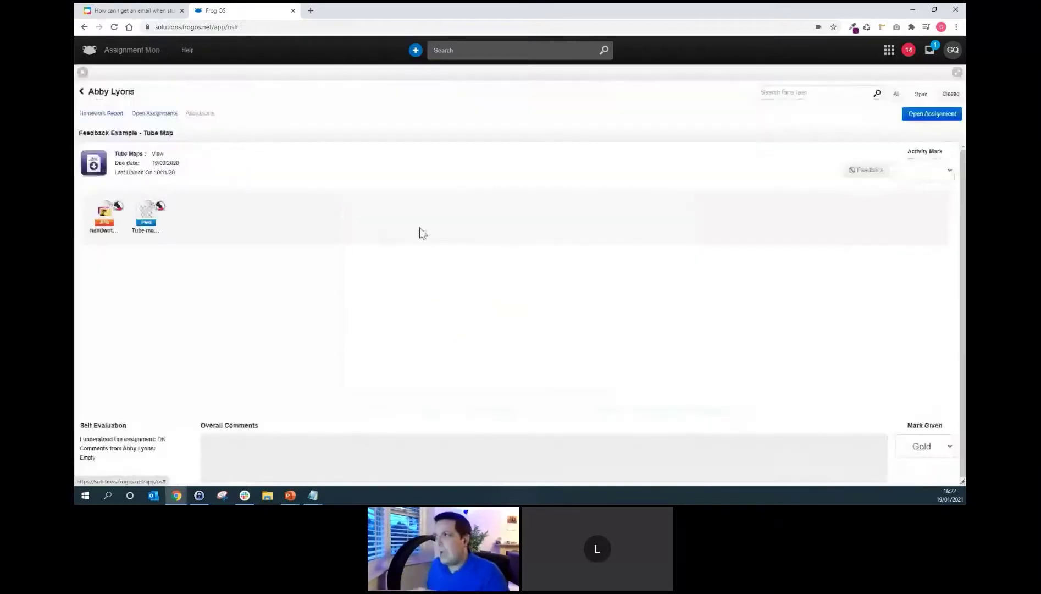
left_click(146, 113)
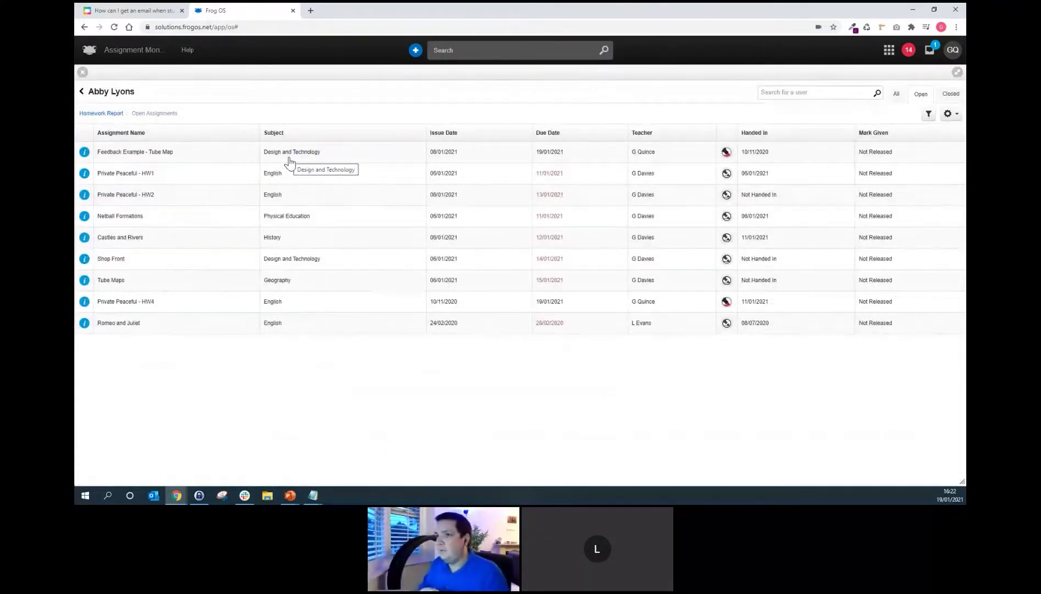
Return to the full-screen slideshow and advance to the training link and service-desk contact slide.
left_click(949, 114)
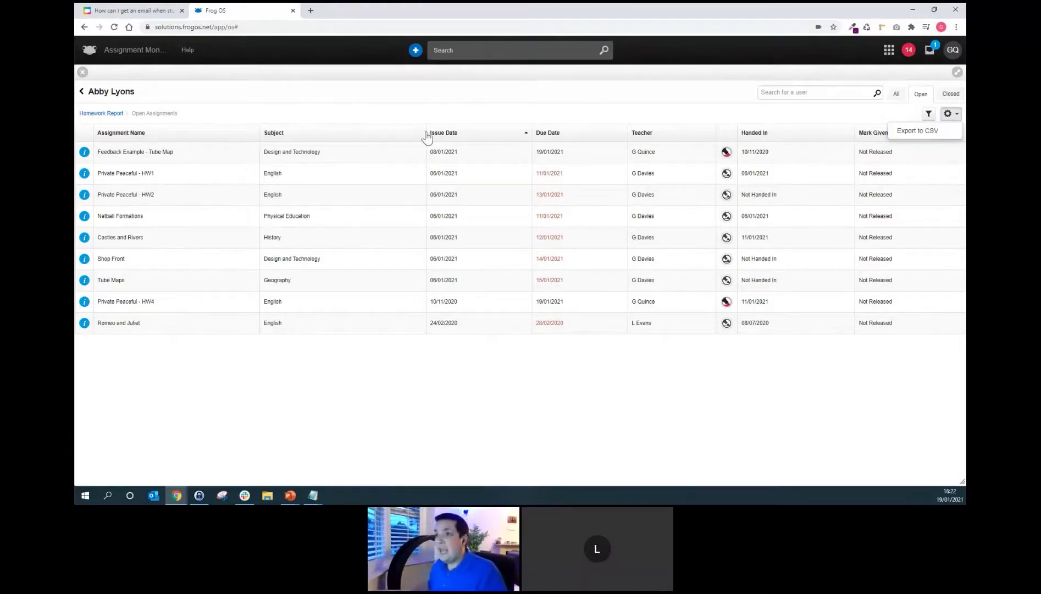
left_click(369, 114)
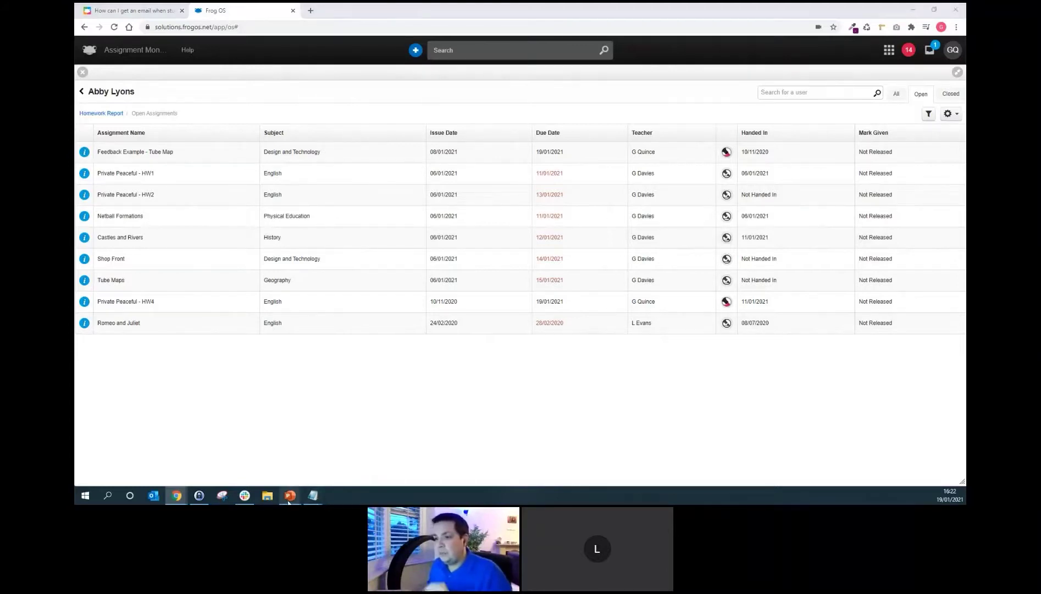
mouse_move(288, 501)
left_click(309, 467)
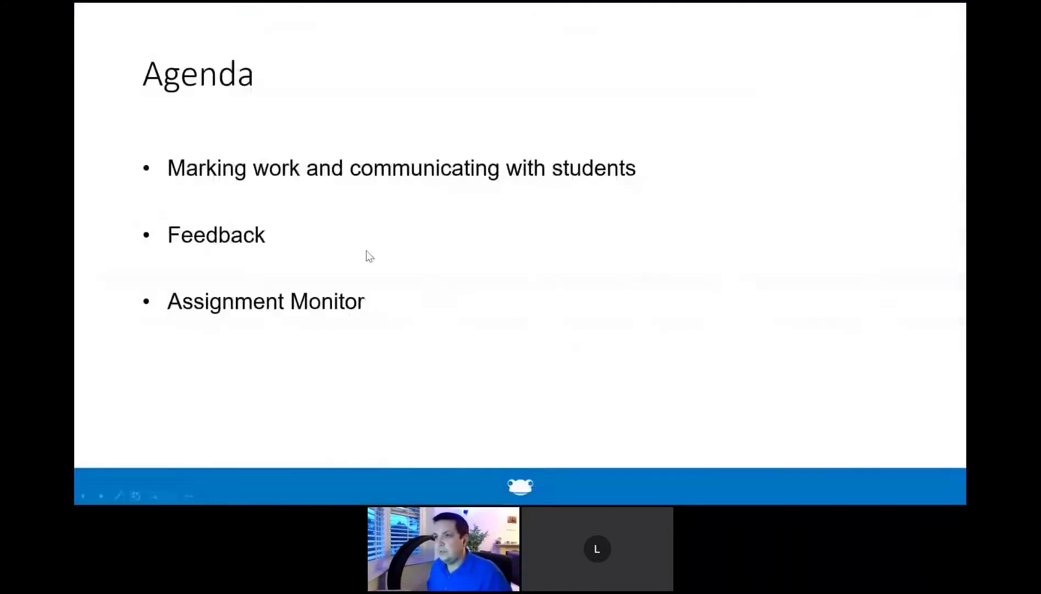
left_click(362, 255)
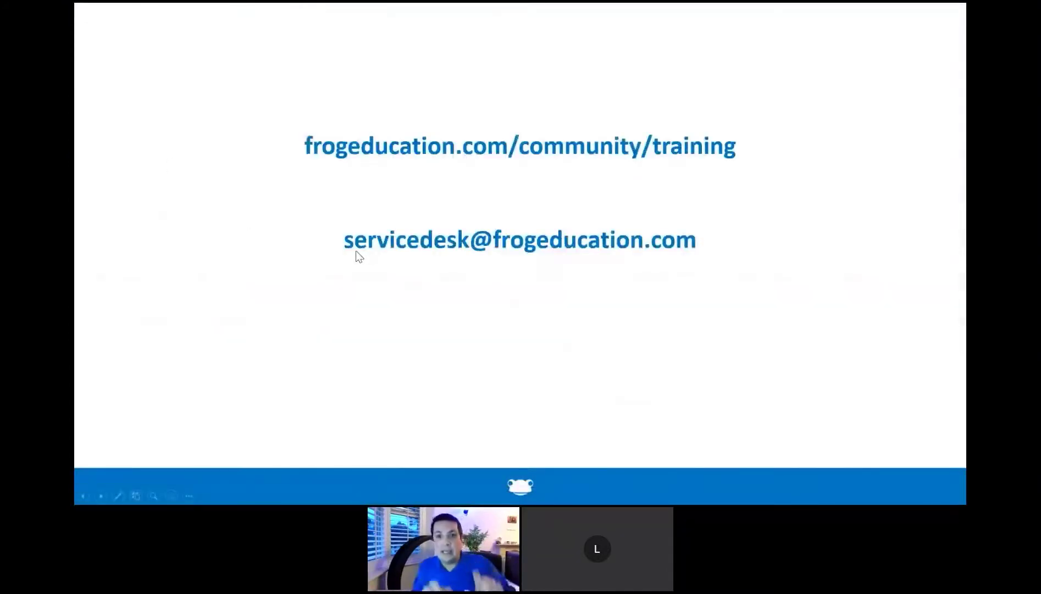